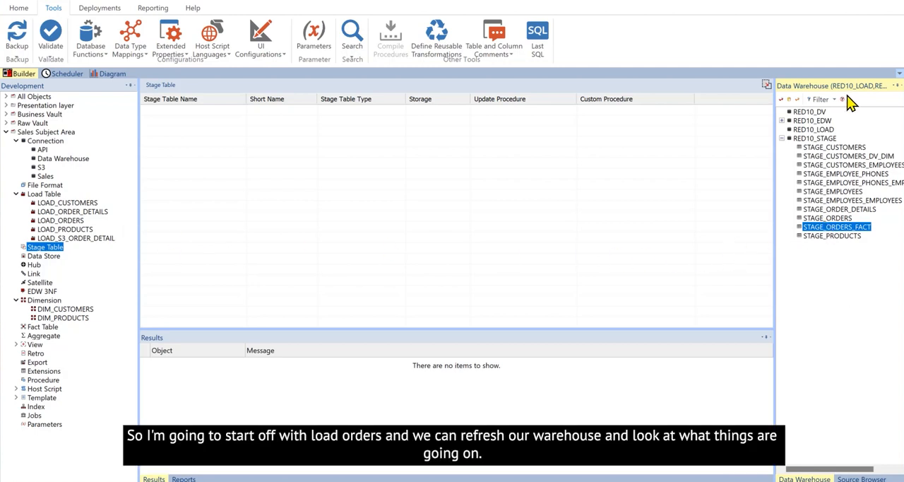
# - Refresh the data warehouse browser, filter it to load tables and expand the RED10_LOAD schema
pyautogui.click(782, 99)
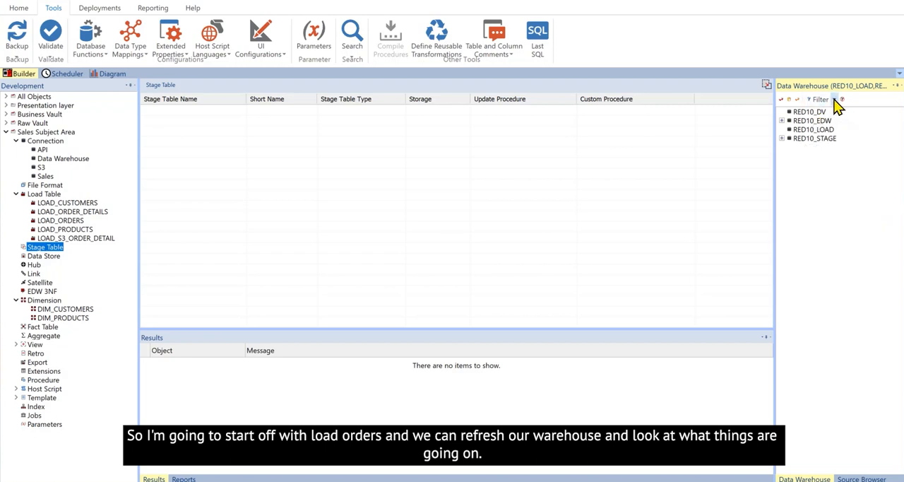
pyautogui.click(837, 103)
pyautogui.click(839, 115)
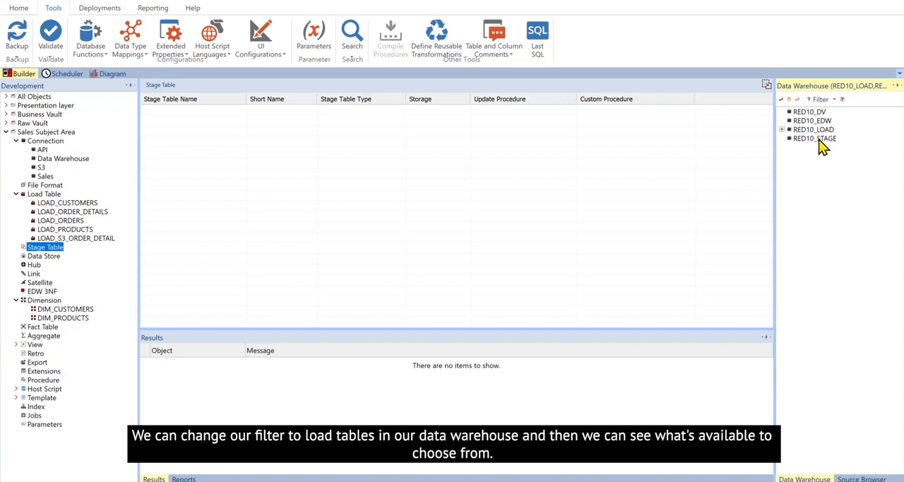
pyautogui.doubleClick(790, 130)
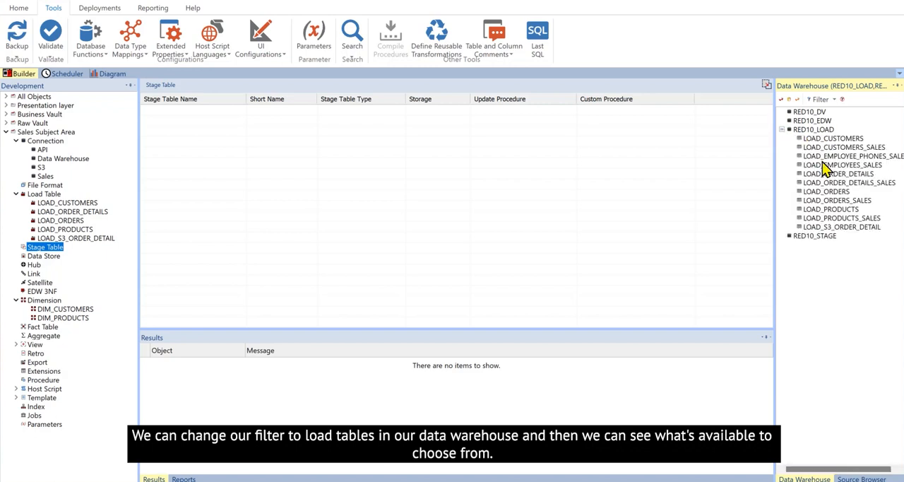
pyautogui.click(782, 130)
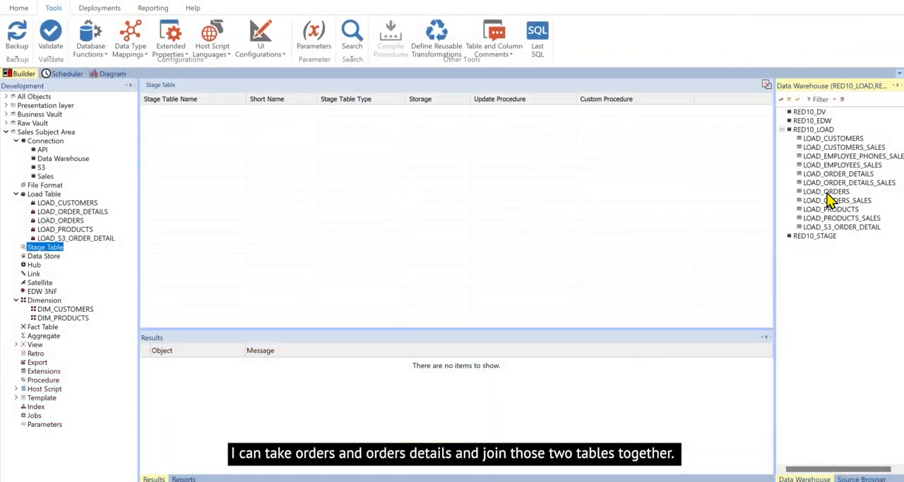
pyautogui.click(828, 191)
pyautogui.click(836, 175)
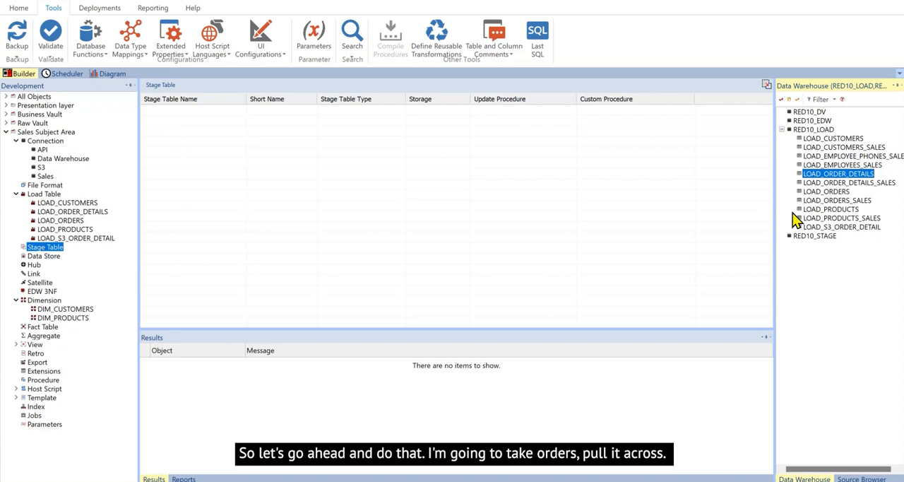
# - Create a stage table named STAGE_ORDERS_FACT from LOAD_ORDERS with target location Data Warehouse:stage, accepting its default properties
pyautogui.click(831, 194)
pyautogui.moveTo(832, 198); pyautogui.dragTo(389, 193)
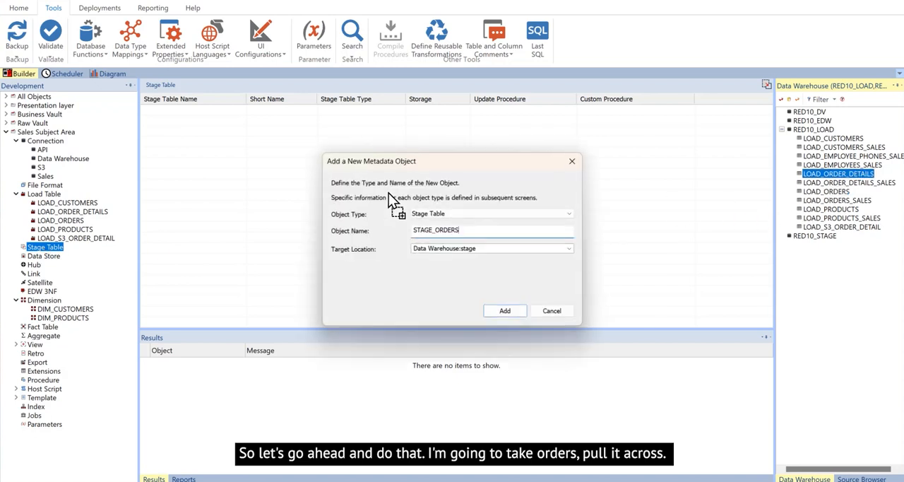
pyautogui.click(507, 311)
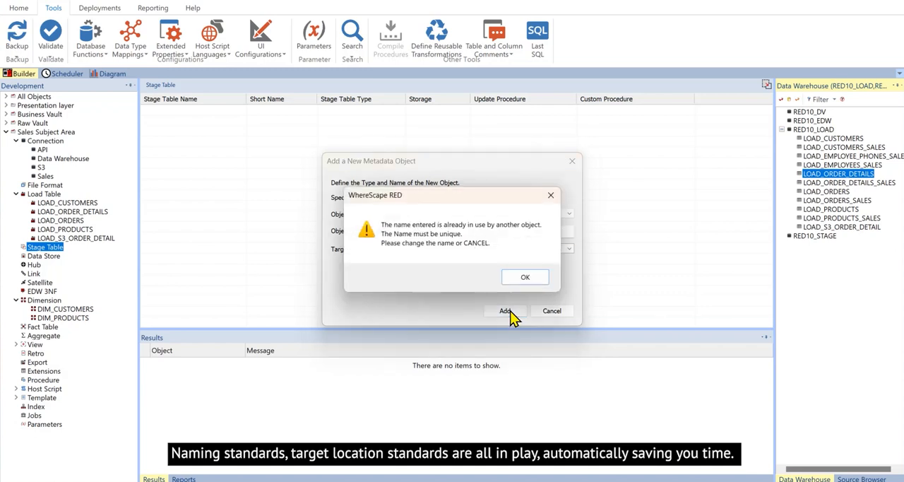
pyautogui.click(526, 277)
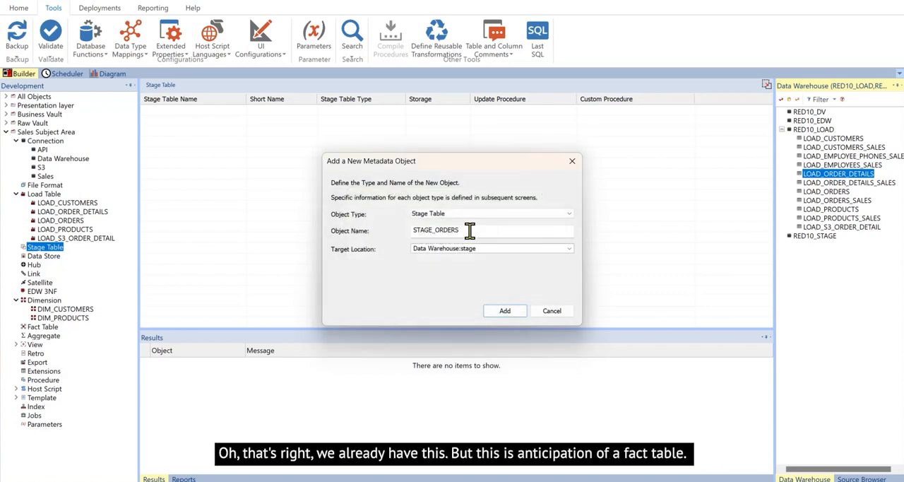
pyautogui.click(480, 231)
pyautogui.write('_FACT')
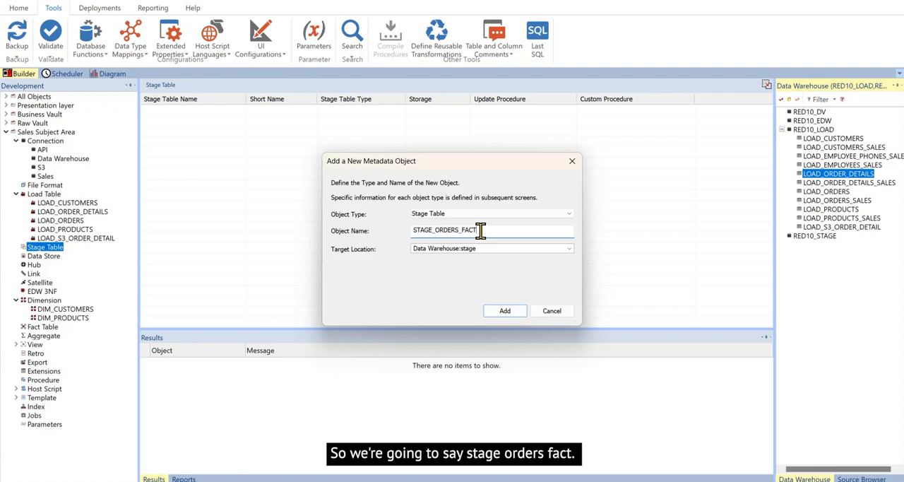
pyautogui.click(505, 315)
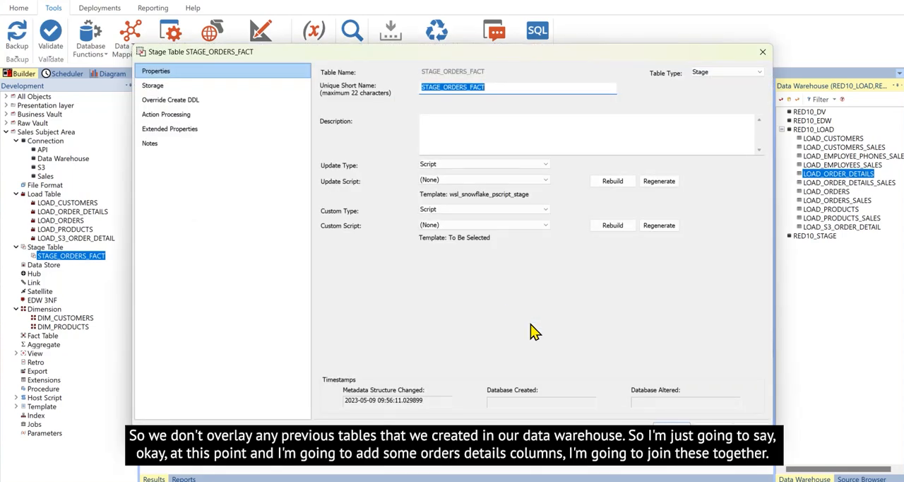
pyautogui.click(671, 428)
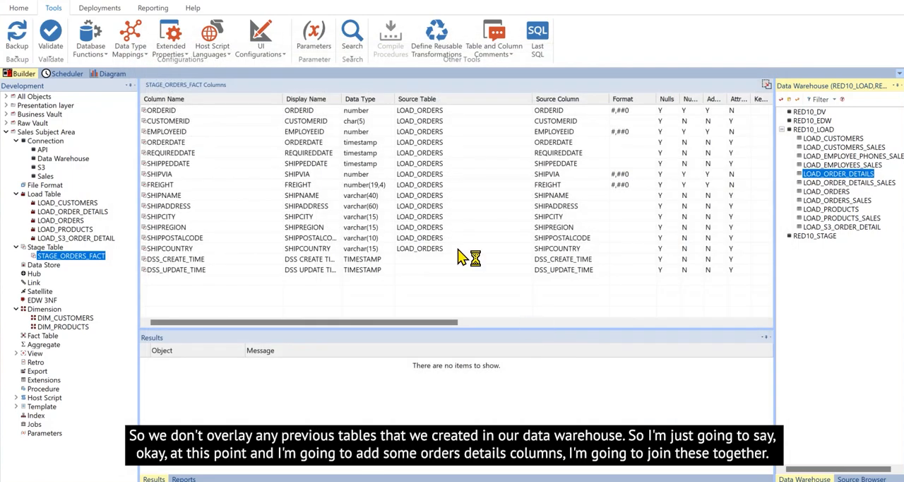
# - Add the PRODUCTID, UNITPRICE and QUANTITY columns from LOAD_ORDER_DETAILS to STAGE_ORDERS_FACT, placing them after ORDERID
pyautogui.click(840, 175)
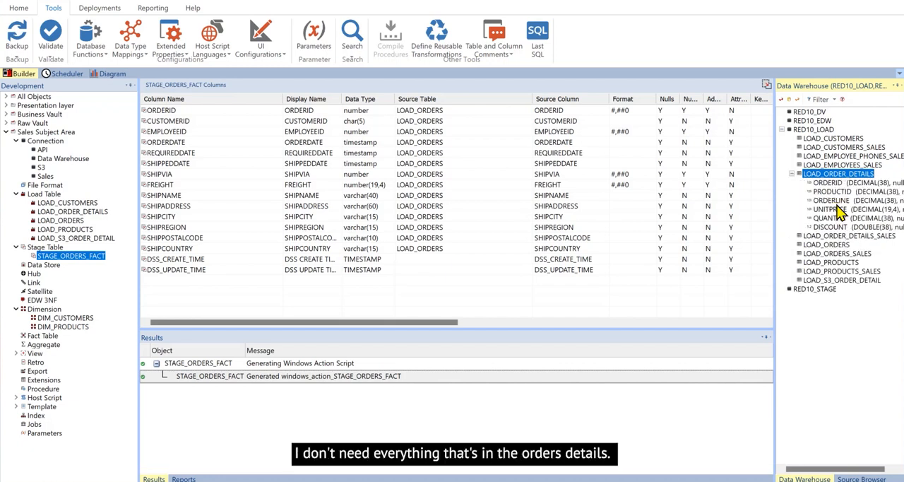
pyautogui.click(844, 192)
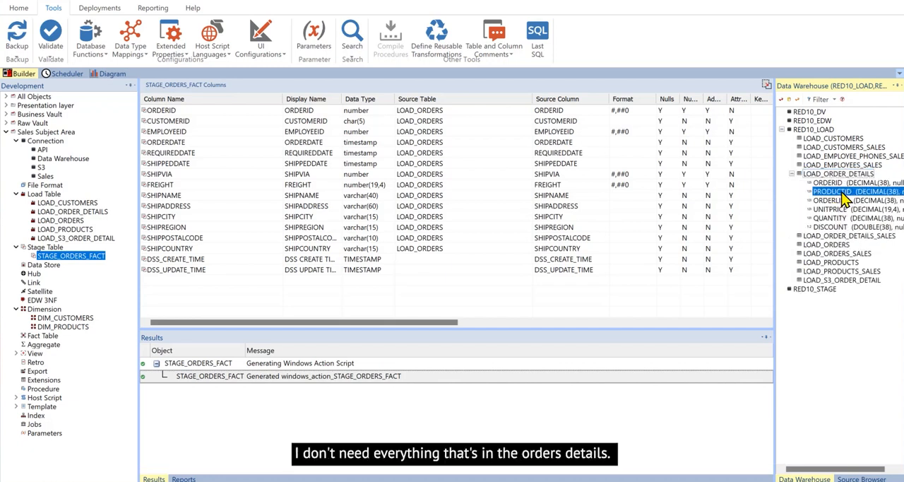
pyautogui.moveTo(844, 198); pyautogui.dragTo(174, 134)
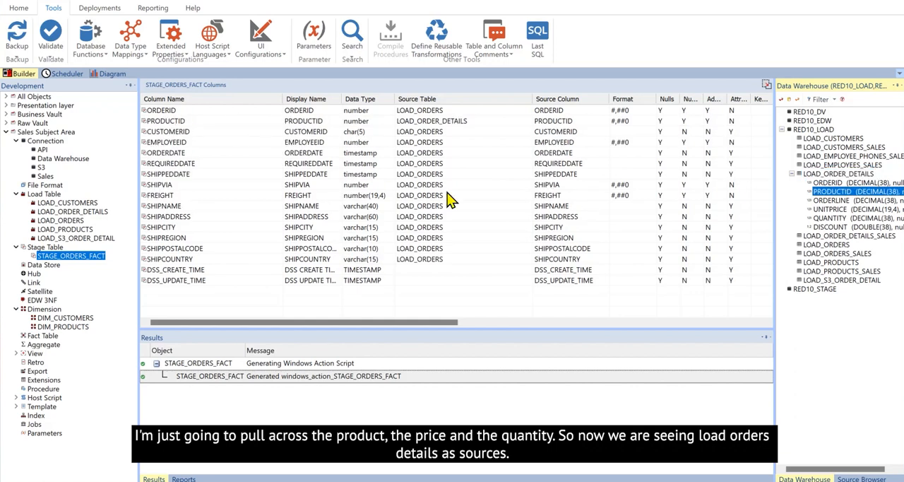
pyautogui.moveTo(843, 210); pyautogui.dragTo(234, 137)
pyautogui.moveTo(180, 132); pyautogui.dragTo(180, 131)
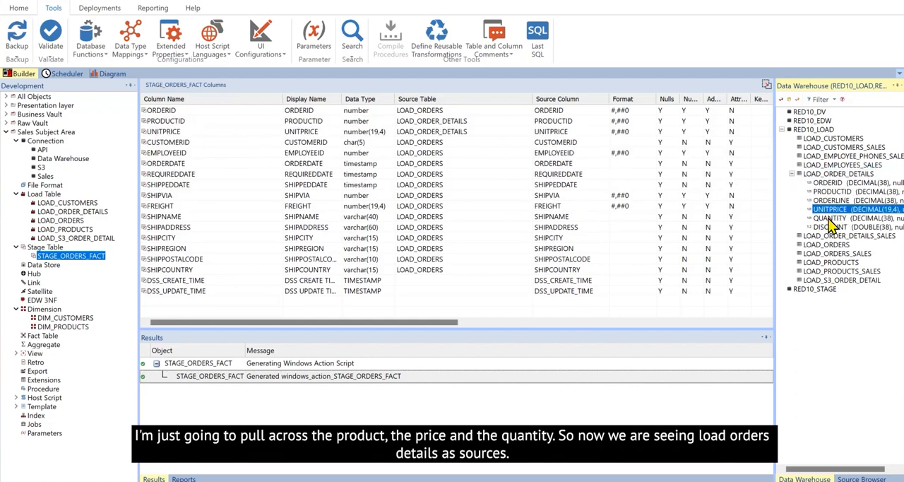
pyautogui.moveTo(834, 218); pyautogui.dragTo(172, 149)
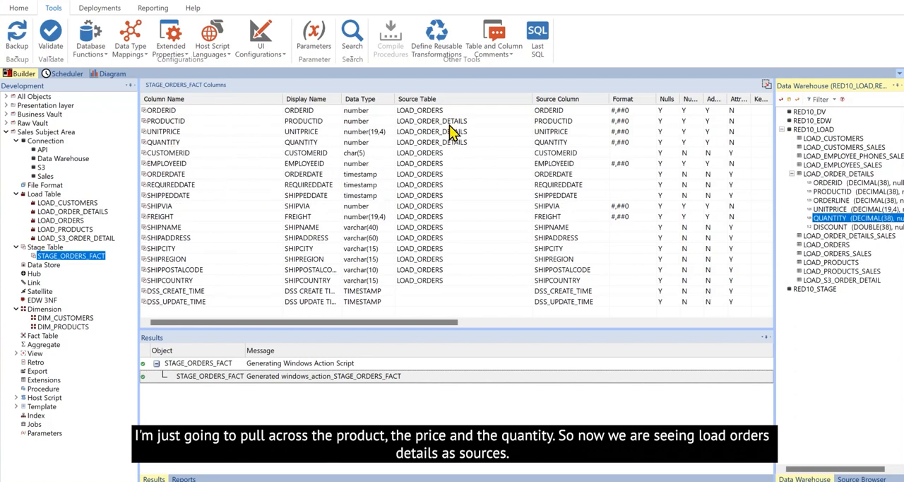
# - View the track back diagram of STAGE_ORDERS_FACT to examine its source tables
pyautogui.rightClick(65, 259)
pyautogui.moveTo(135, 343)
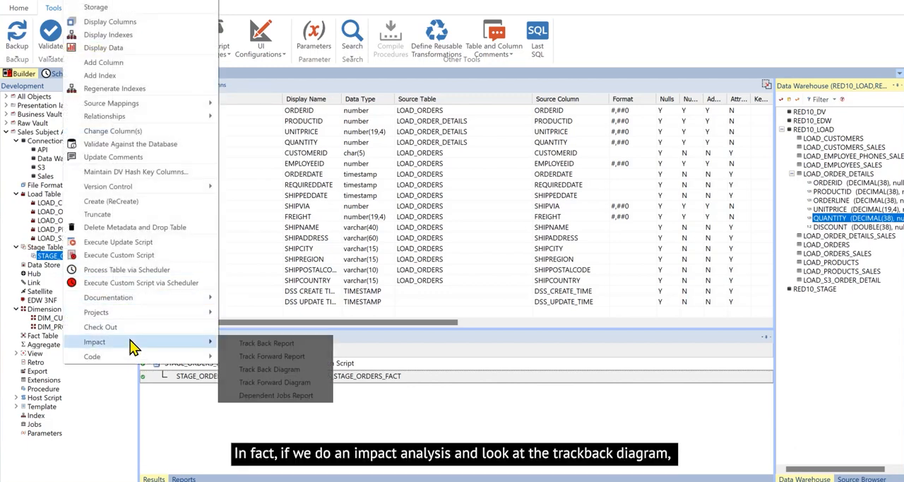
pyautogui.click(275, 370)
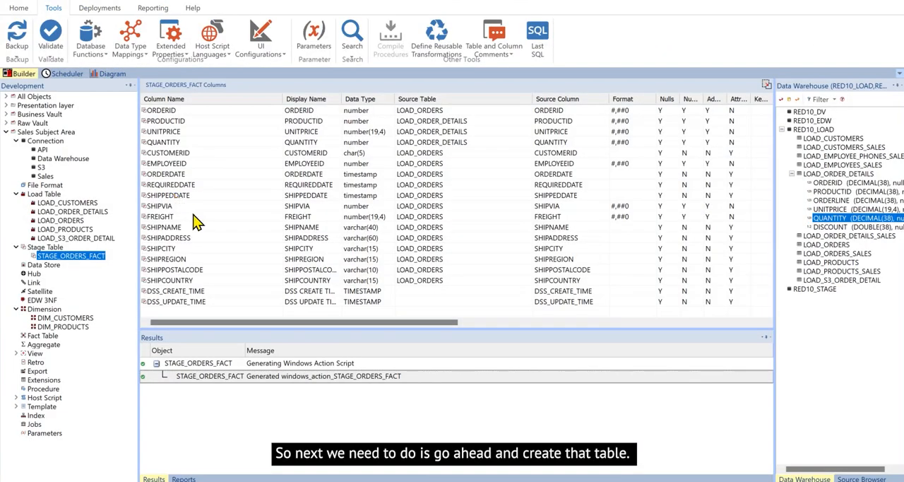
# - Create the STAGE_ORDERS_FACT table in the database and open the build options for its update script
pyautogui.rightClick(84, 259)
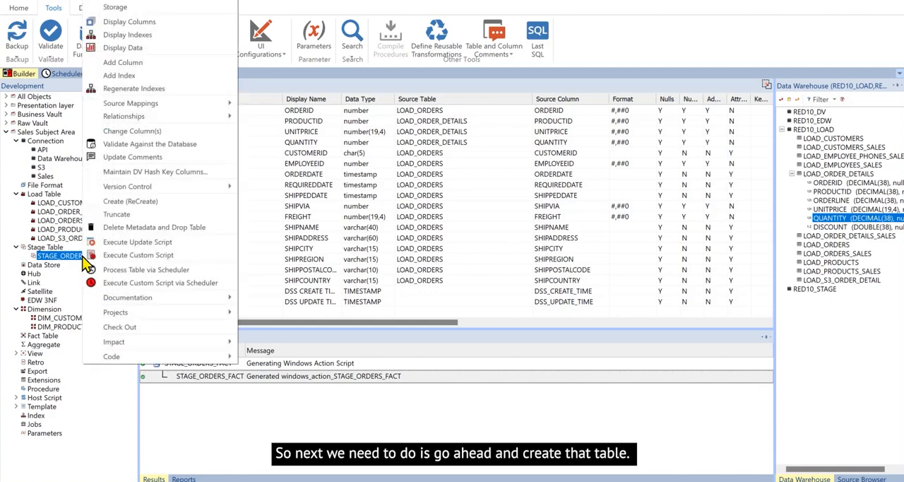
pyautogui.click(119, 201)
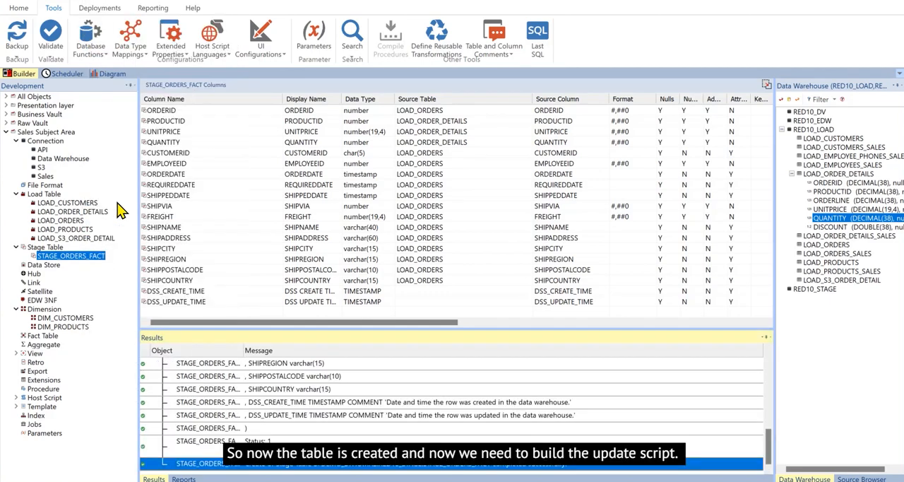
pyautogui.rightClick(100, 257)
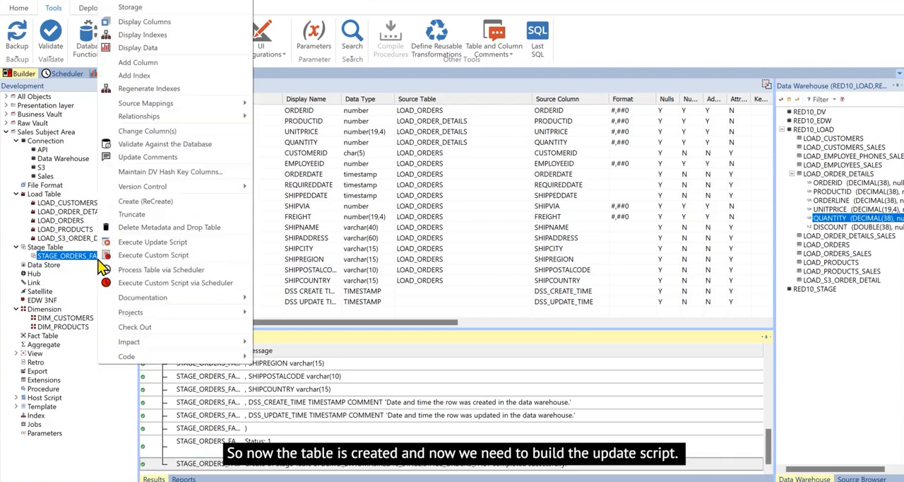
pyautogui.moveTo(149, 357)
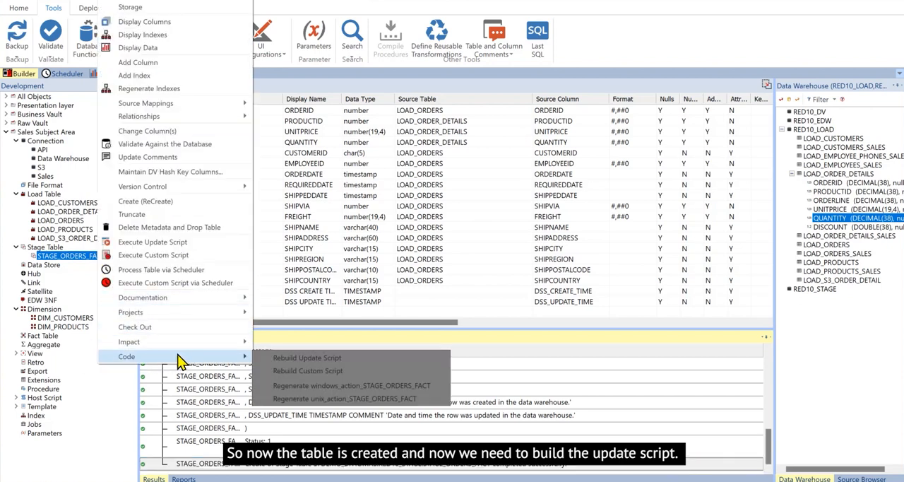
pyautogui.click(295, 358)
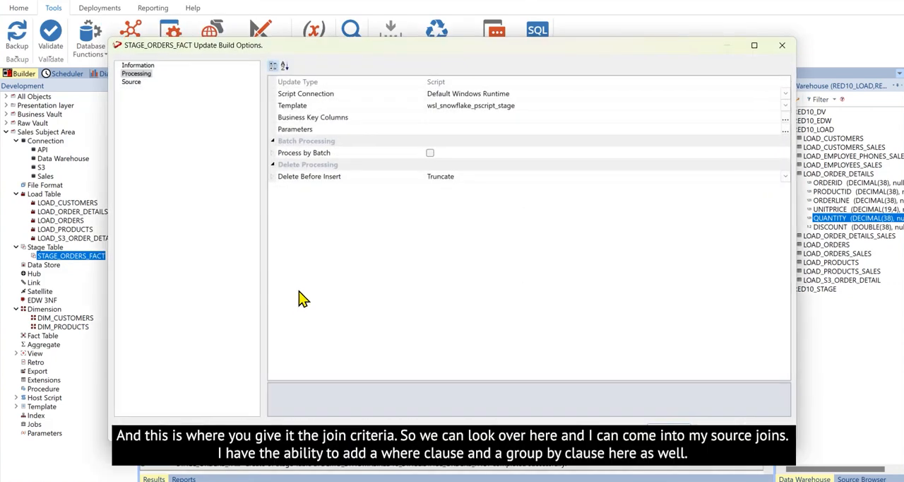
# - Define the source join with LOAD_ORDERS as the primary table and LOAD_ORDER_DETAILS added as an inner join
pyautogui.click(134, 86)
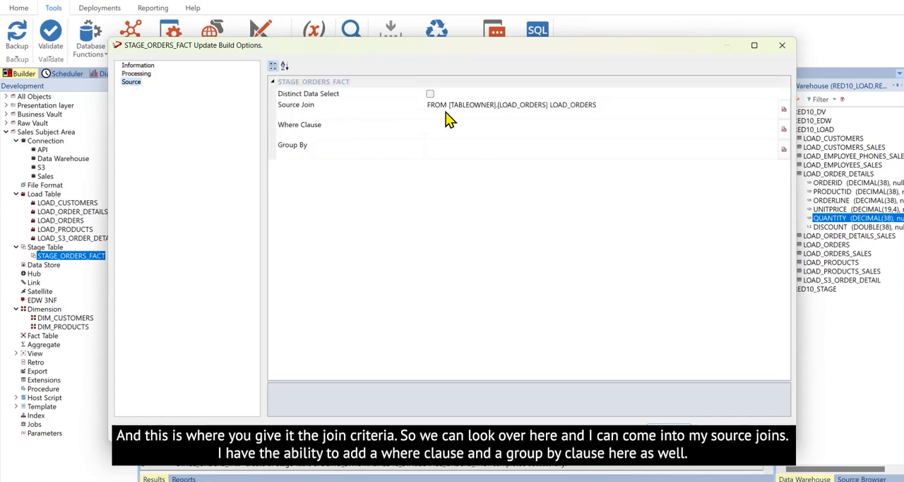
pyautogui.click(784, 110)
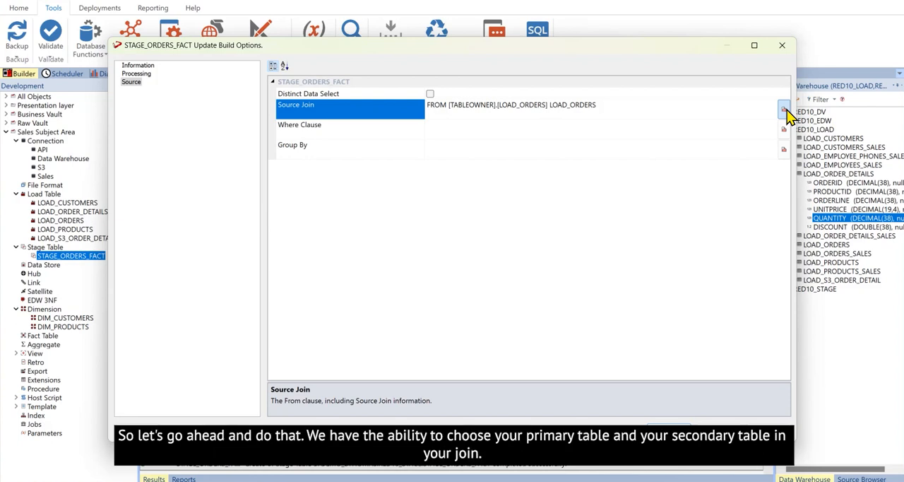
pyautogui.click(784, 110)
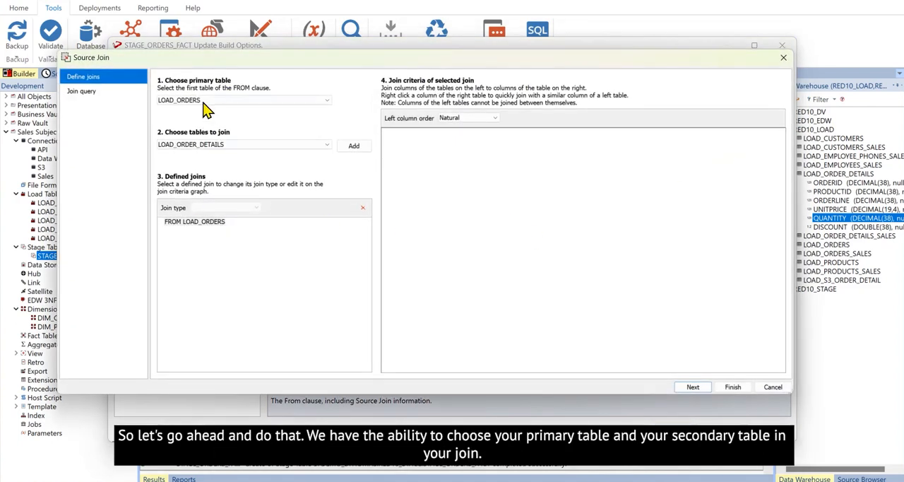
pyautogui.click(329, 102)
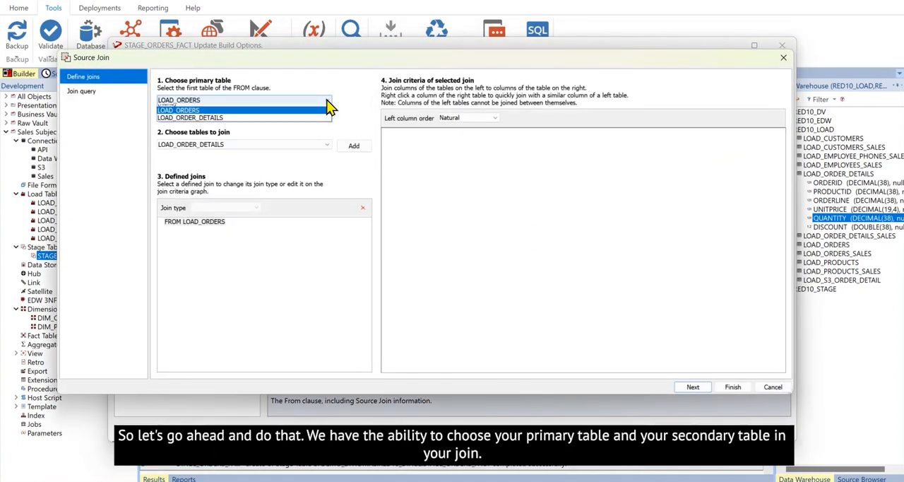
pyautogui.click(327, 116)
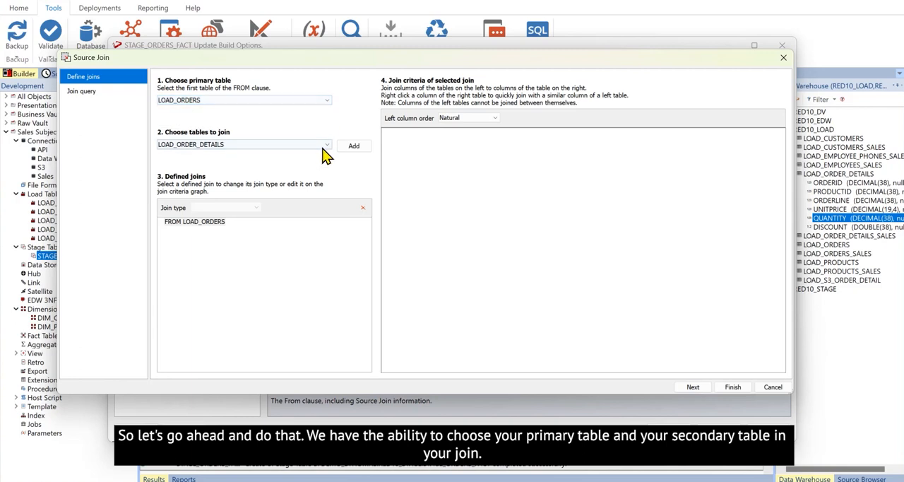
pyautogui.click(328, 145)
pyautogui.click(328, 150)
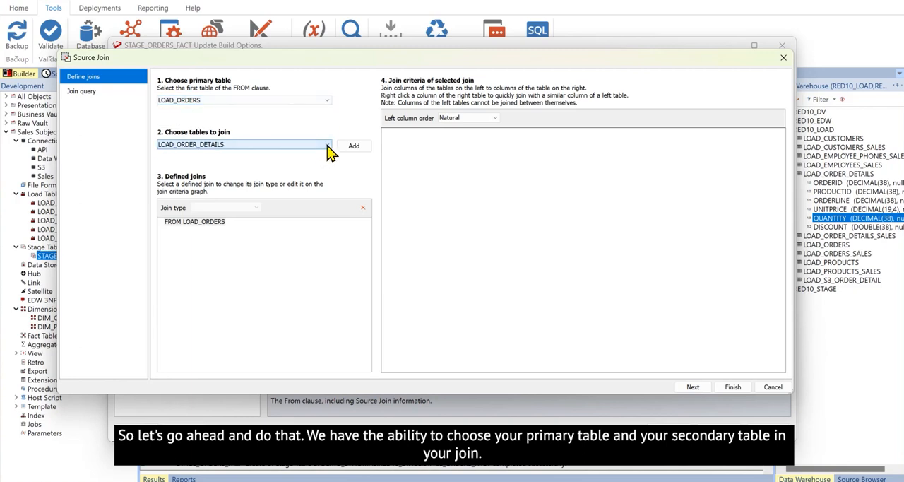
pyautogui.click(354, 148)
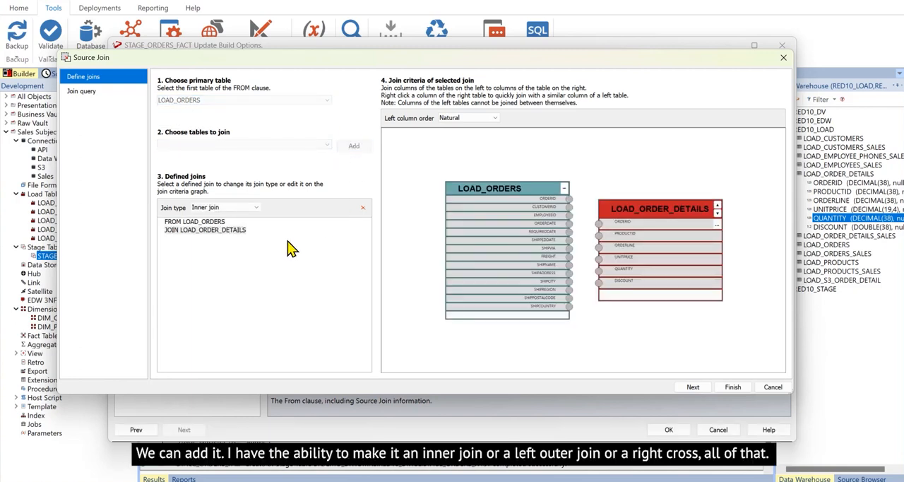
pyautogui.click(257, 208)
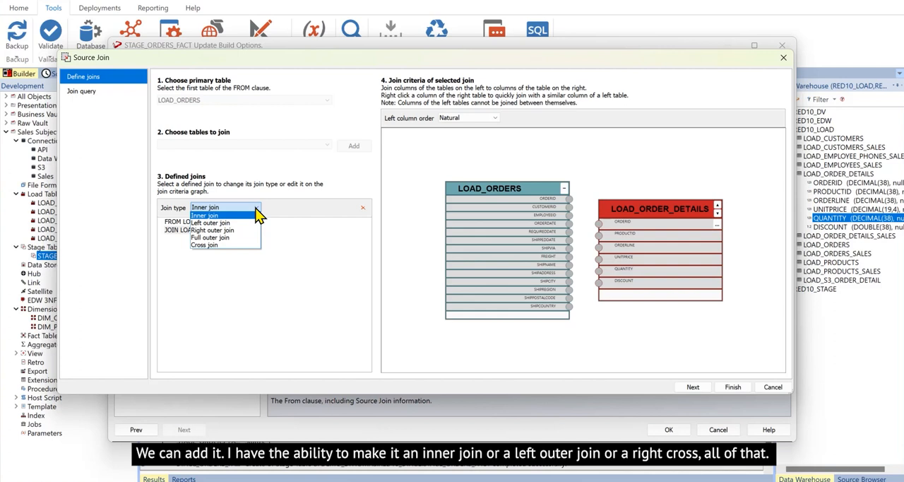
pyautogui.click(605, 341)
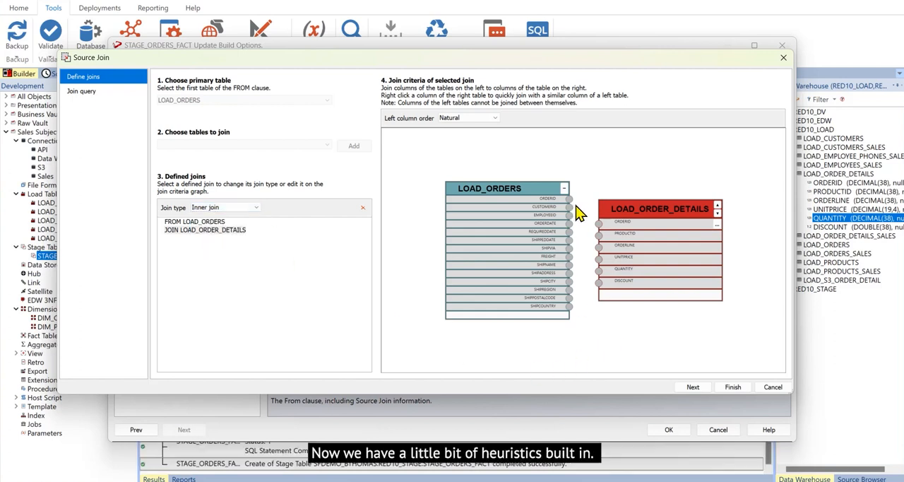
# - Join LOAD_ORDER_DETAILS to LOAD_ORDERS on the ORDERID column and finish the source join definition
pyautogui.moveTo(569, 199); pyautogui.dragTo(591, 218)
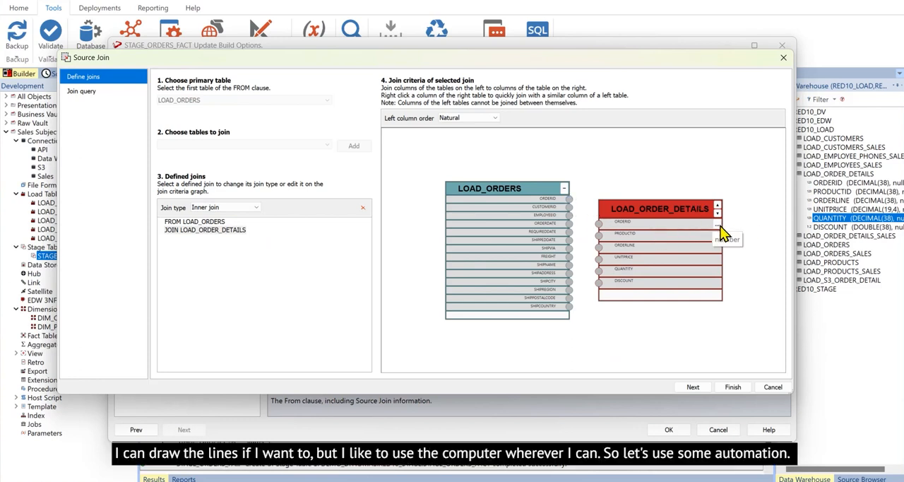
pyautogui.click(718, 226)
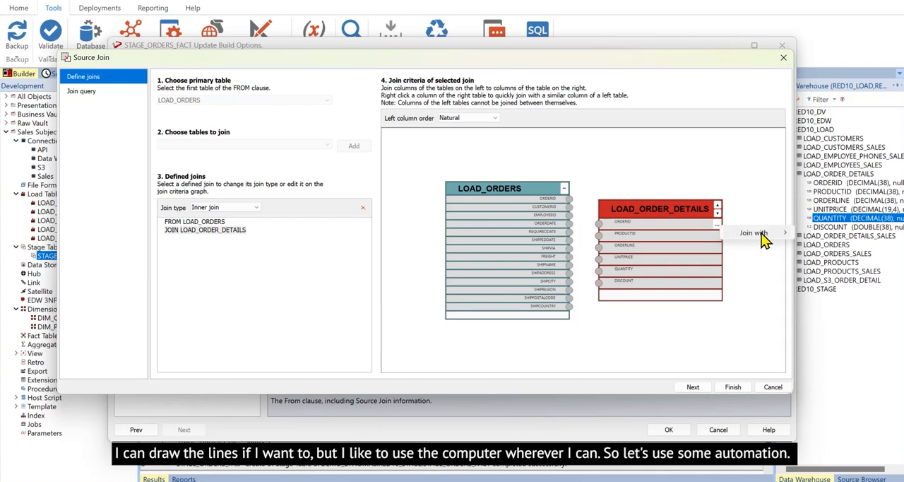
pyautogui.moveTo(765, 240)
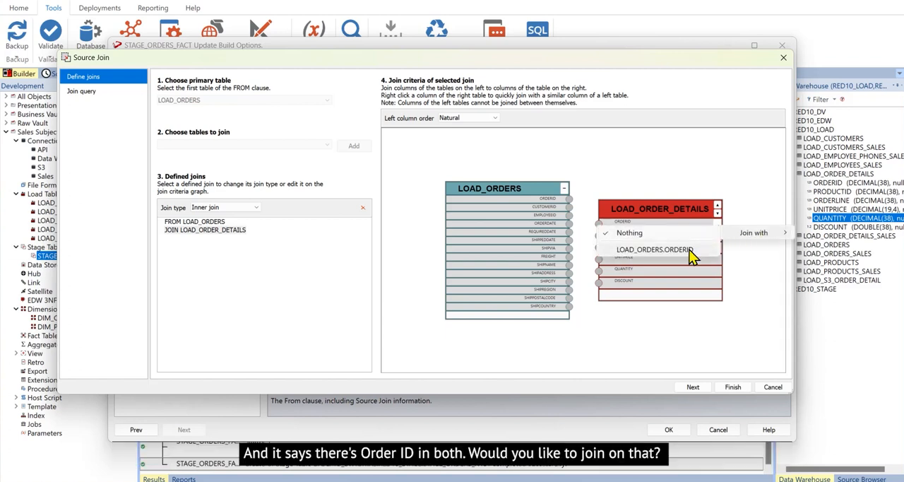
pyautogui.click(655, 250)
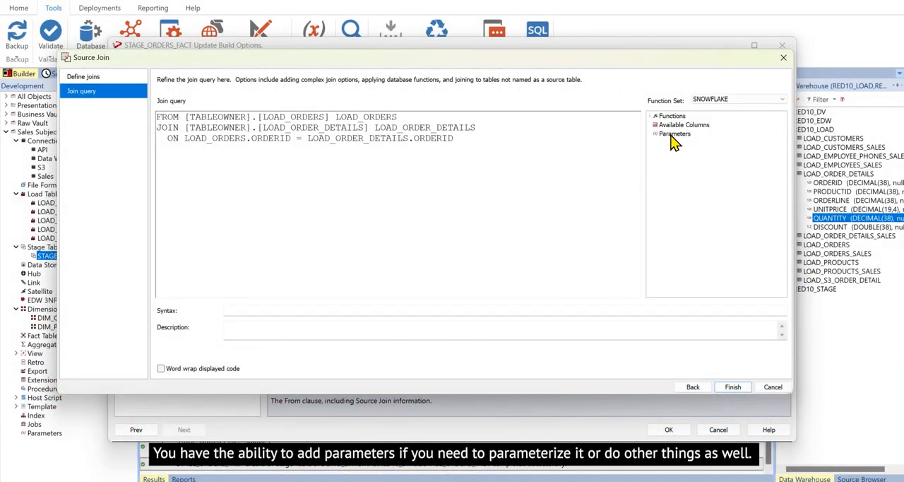
pyautogui.click(731, 388)
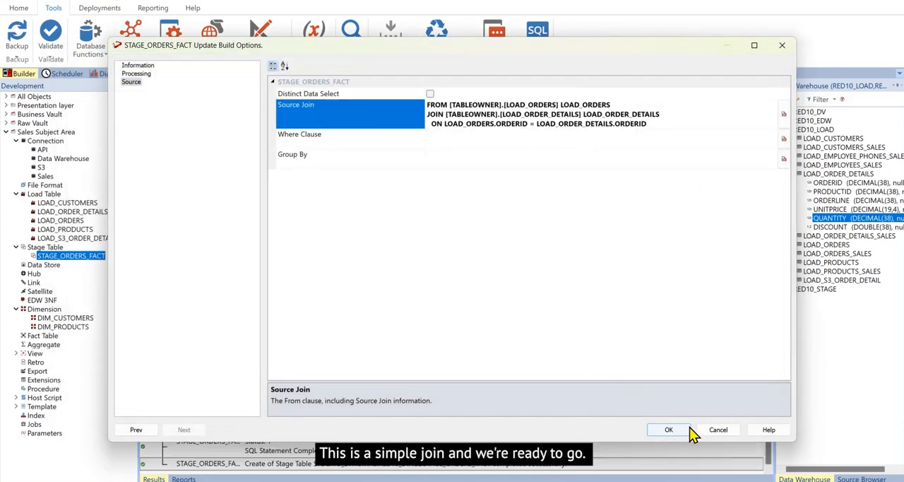
# - Build the STAGE_ORDERS_FACT update script with its indexes regenerated, and execute the script to load the table
pyautogui.click(685, 433)
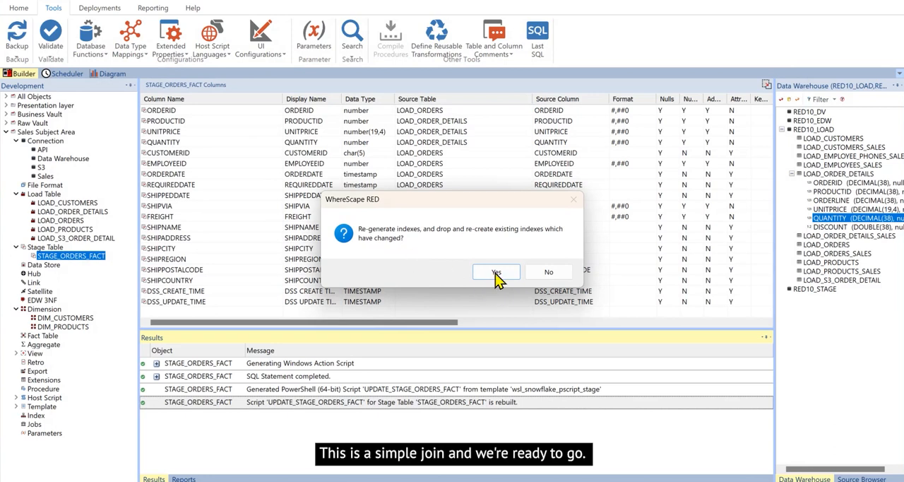
pyautogui.click(496, 272)
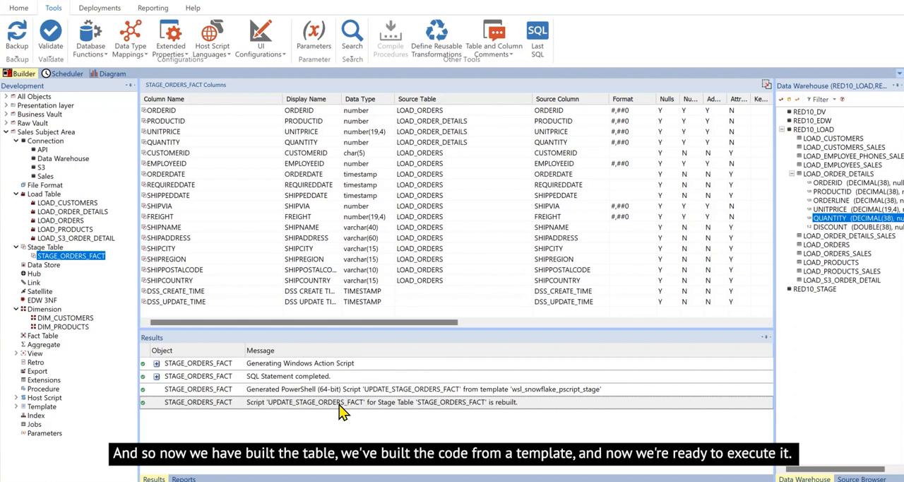
pyautogui.rightClick(69, 257)
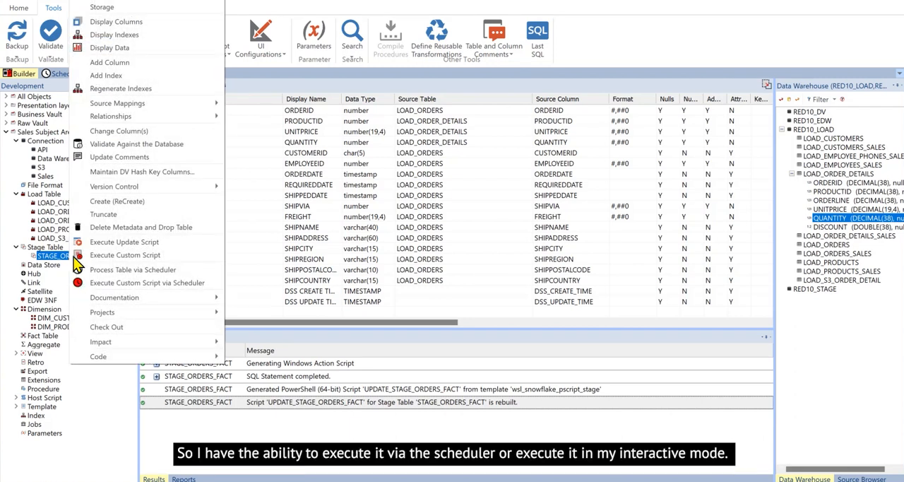
pyautogui.click(163, 243)
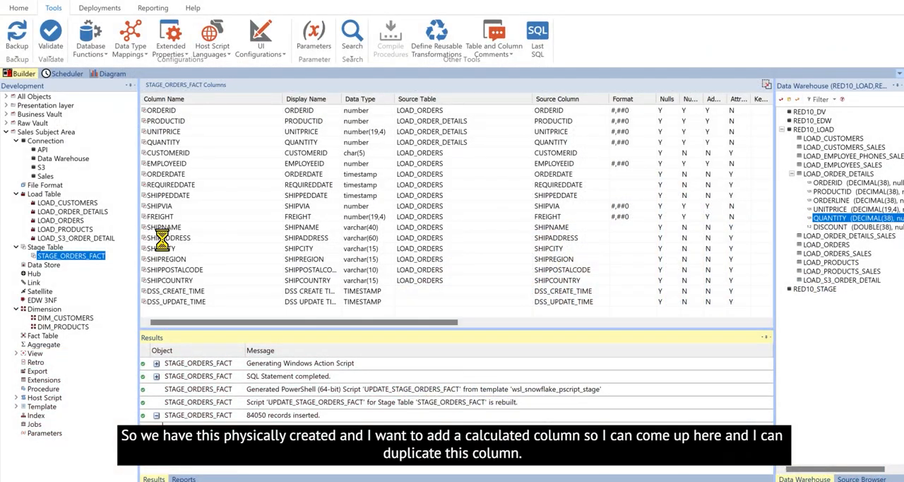
# - Duplicate the UNITPRICE column as ORDER_VALUE with the business display name "ORDER VALUE" and the description "price * qty"
pyautogui.click(178, 135)
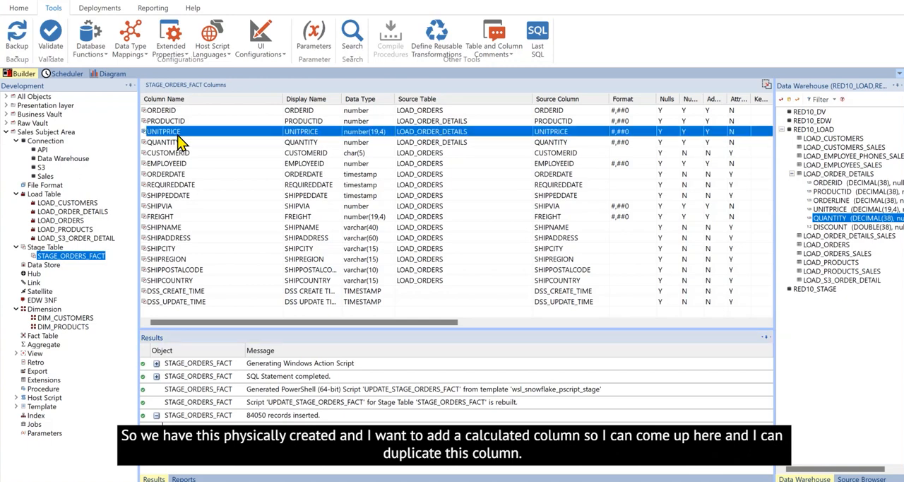
pyautogui.rightClick(178, 136)
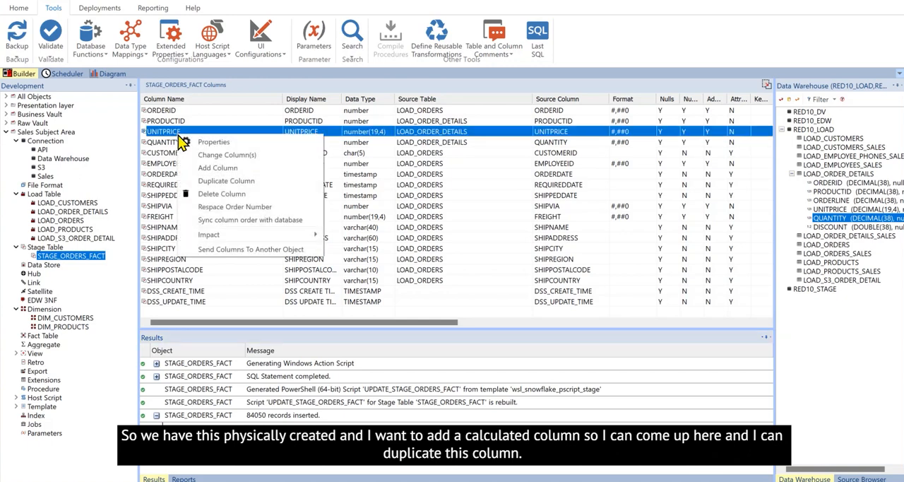
pyautogui.click(211, 182)
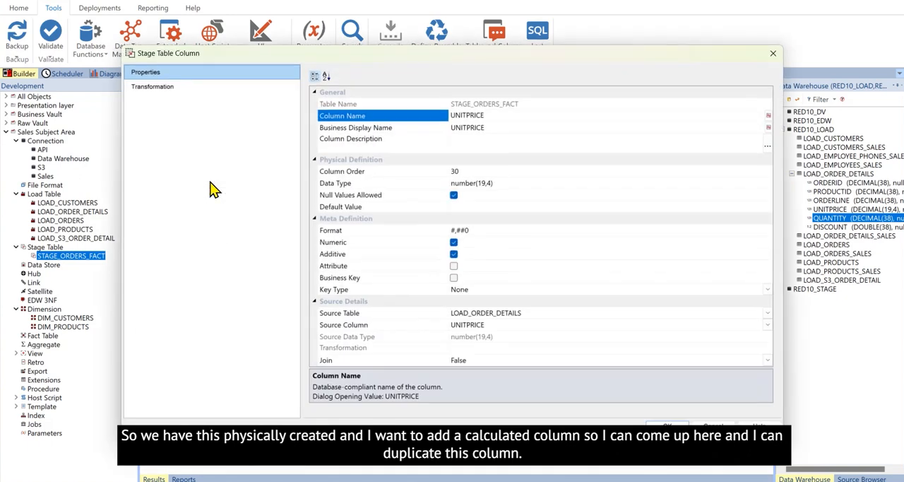
pyautogui.click(490, 116)
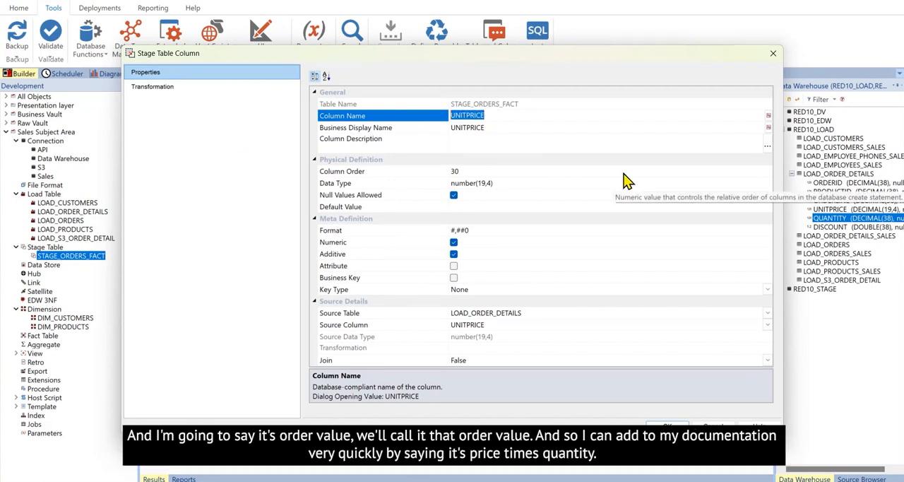
pyautogui.write('PR')
pyautogui.press('Tab')
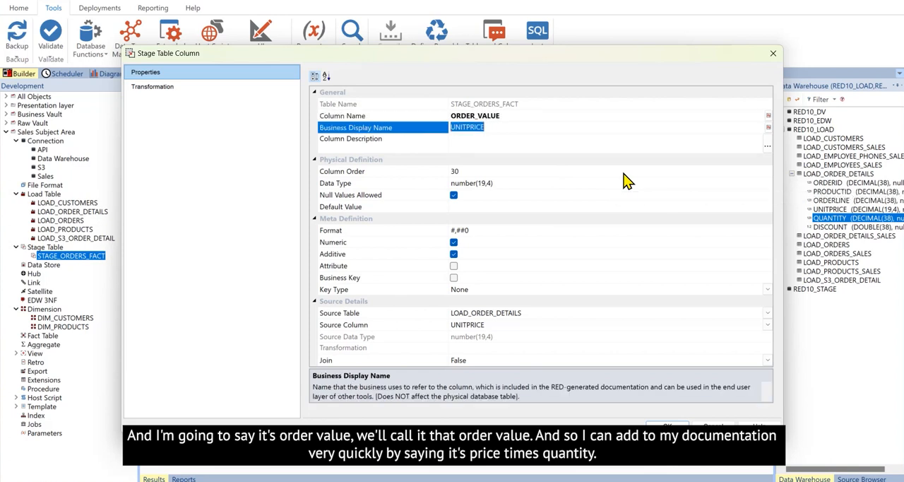
pyautogui.write('ORDER VALUE')
pyautogui.press('Tab')
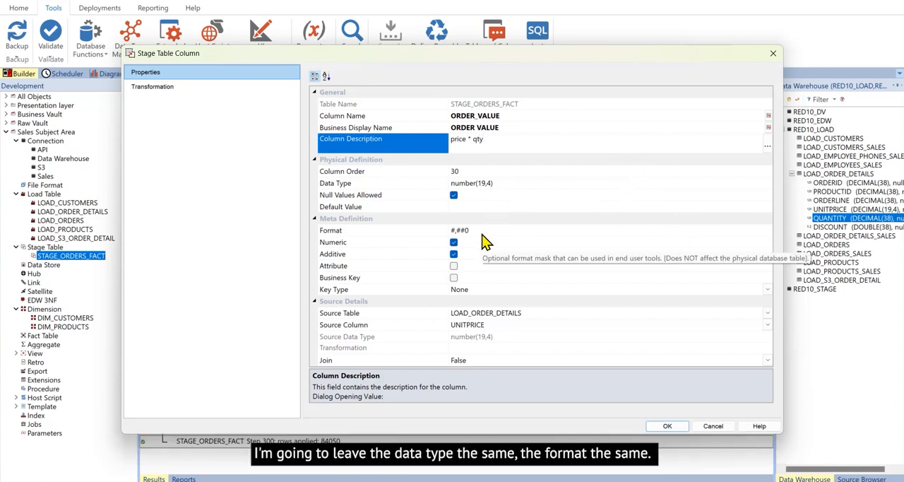
# - Clear the source table and source column of the ORDER_VALUE column
pyautogui.click(535, 312)
pyautogui.moveTo(535, 312); pyautogui.dragTo(418, 313)
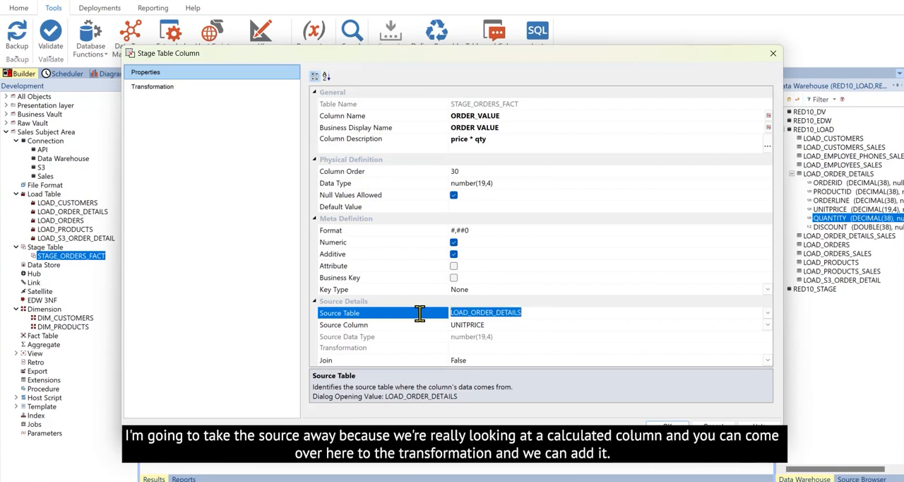
pyautogui.press('Delete')
pyautogui.click(497, 325)
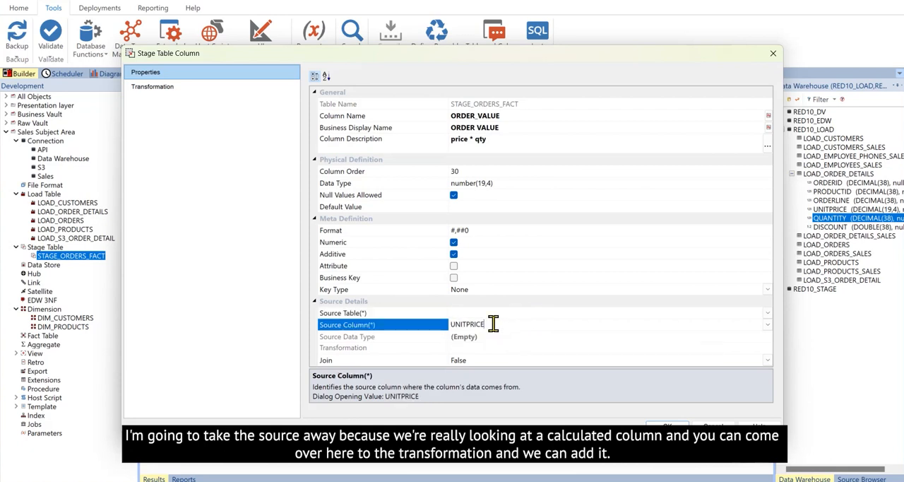
pyautogui.press('Delete')
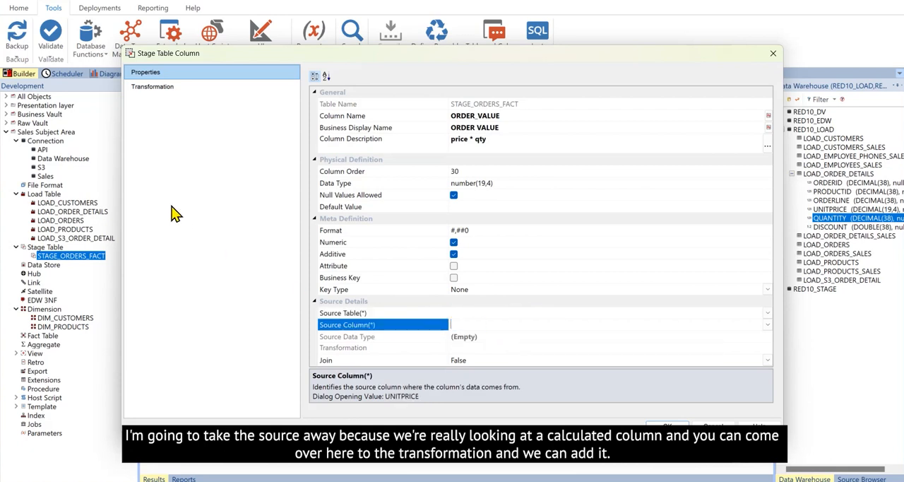
# - Insert LOAD_ORDER_DETAILS.UNITPRICE into the column's transformation code and view the syntax help for the If Null Value (NVL) function
pyautogui.click(169, 96)
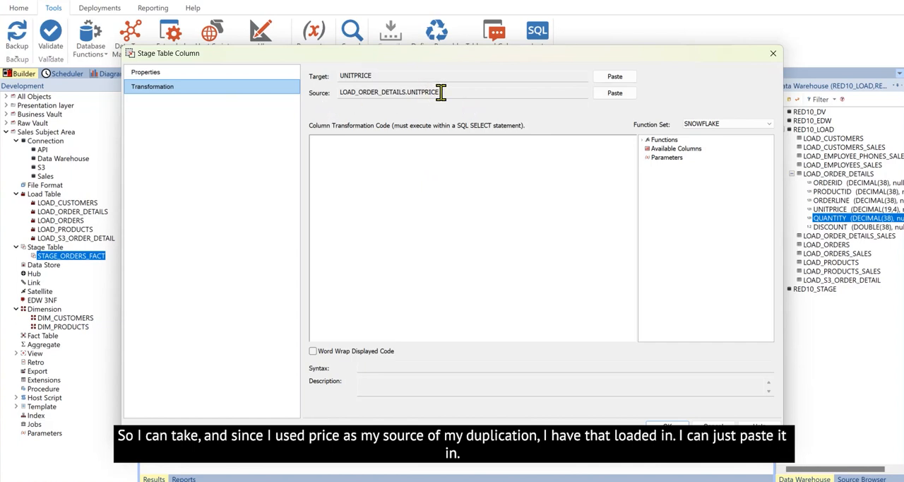
pyautogui.click(614, 94)
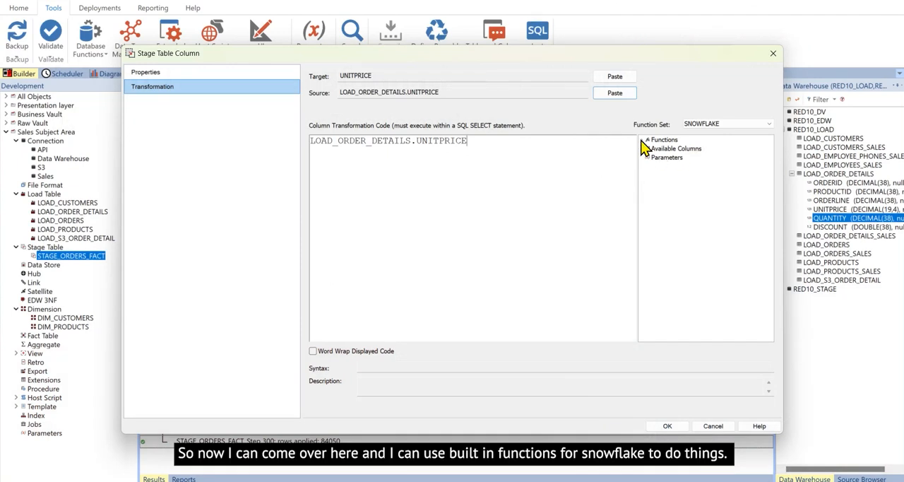
pyautogui.click(647, 140)
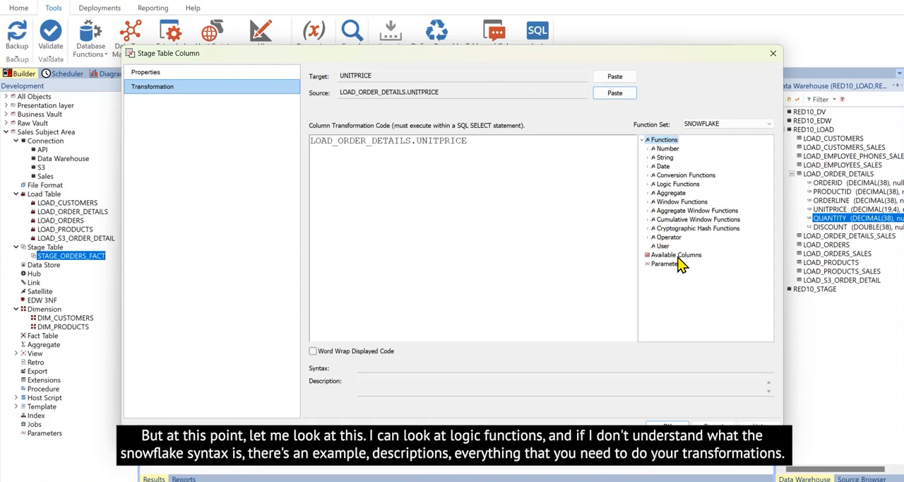
pyautogui.click(648, 193)
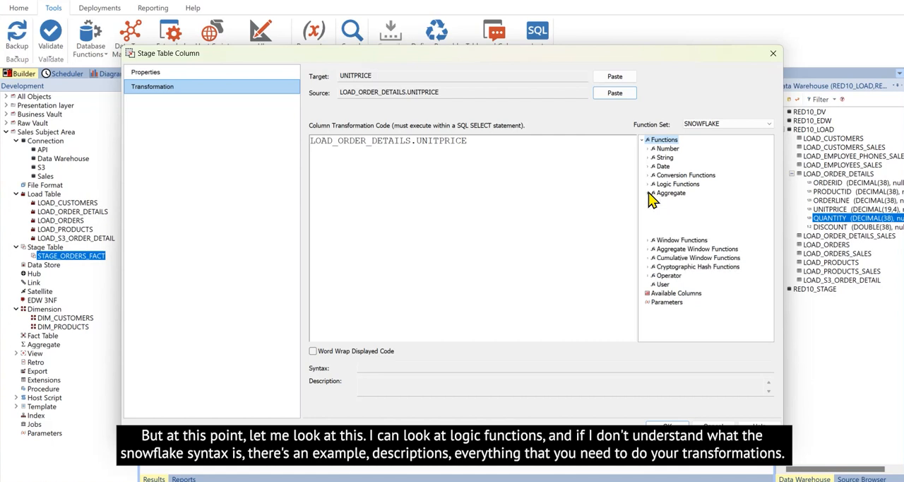
pyautogui.click(648, 184)
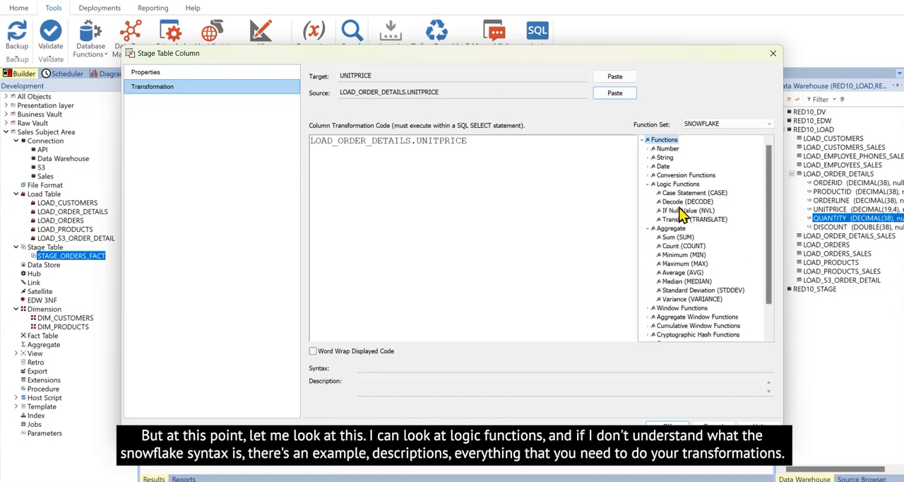
pyautogui.click(682, 211)
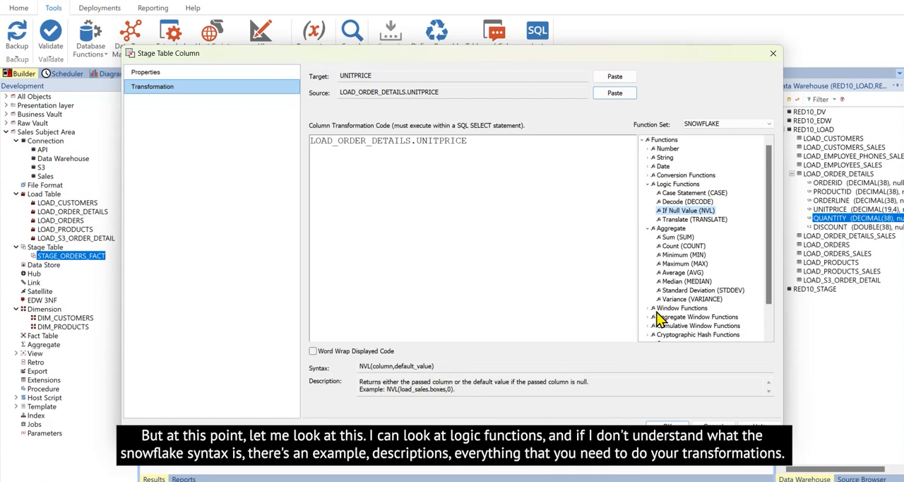
# - Complete the transformation as LOAD_ORDER_DETAILS.UNITPRICE * LOAD_ORDER_DETAILS.QUANTITY and save the new column
pyautogui.moveTo(769, 234); pyautogui.dragTo(777, 276)
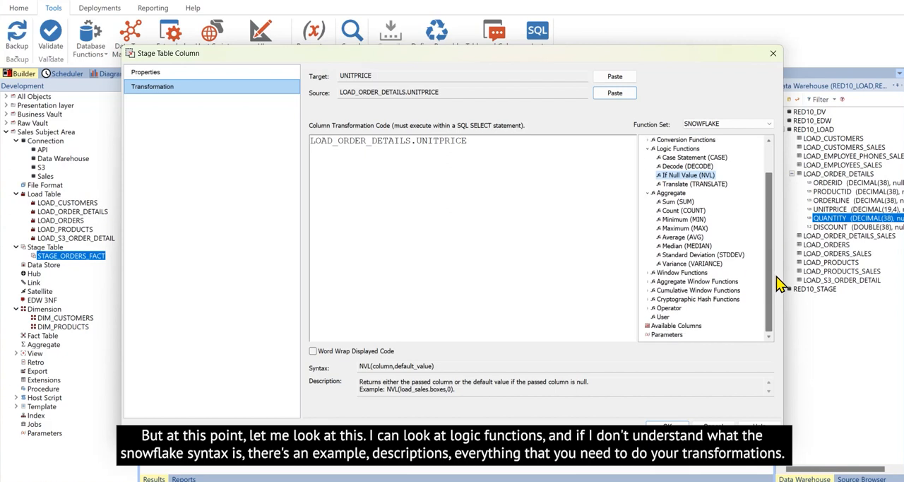
pyautogui.doubleClick(679, 326)
pyautogui.doubleClick(694, 326)
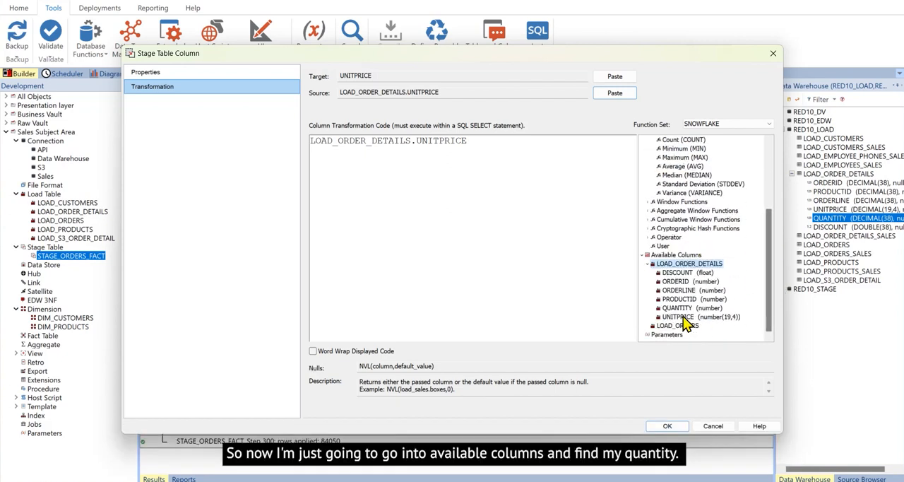
pyautogui.doubleClick(678, 308)
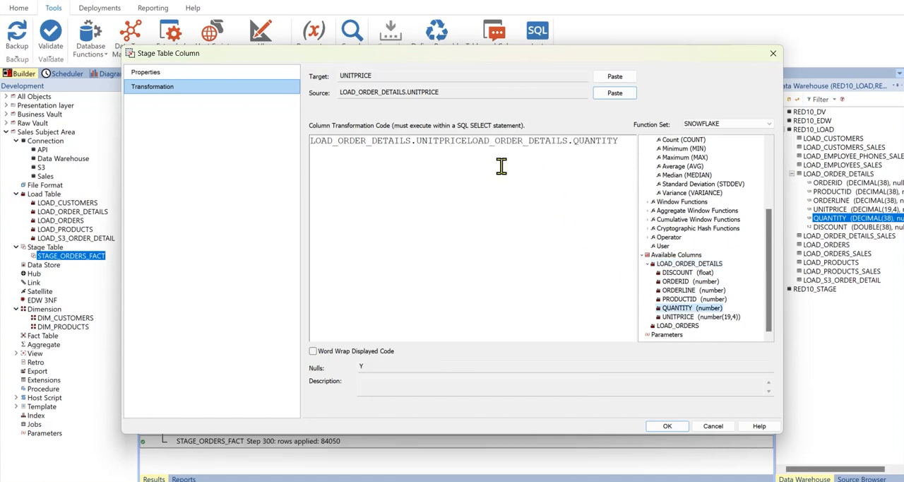
pyautogui.click(466, 144)
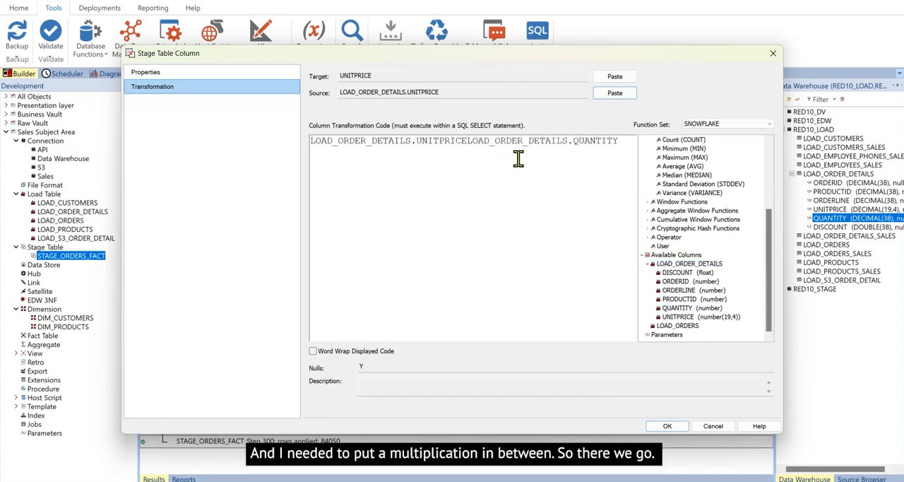
pyautogui.write('*')
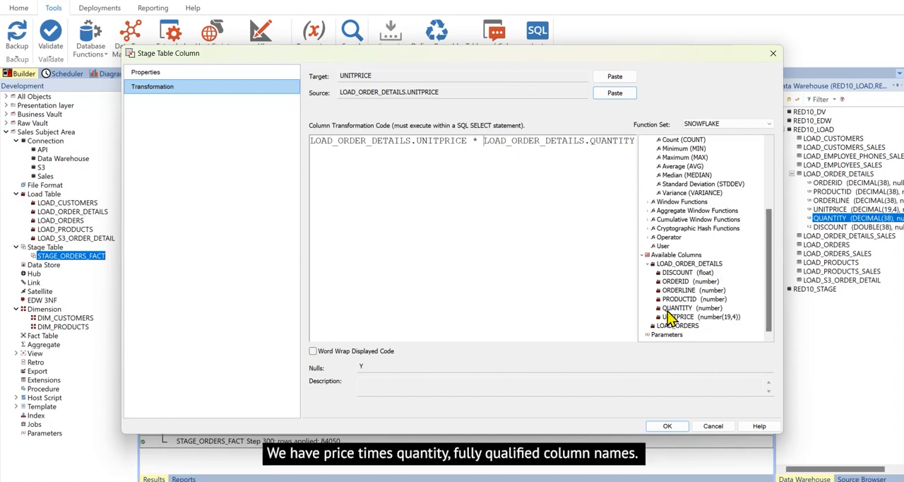
pyautogui.click(675, 428)
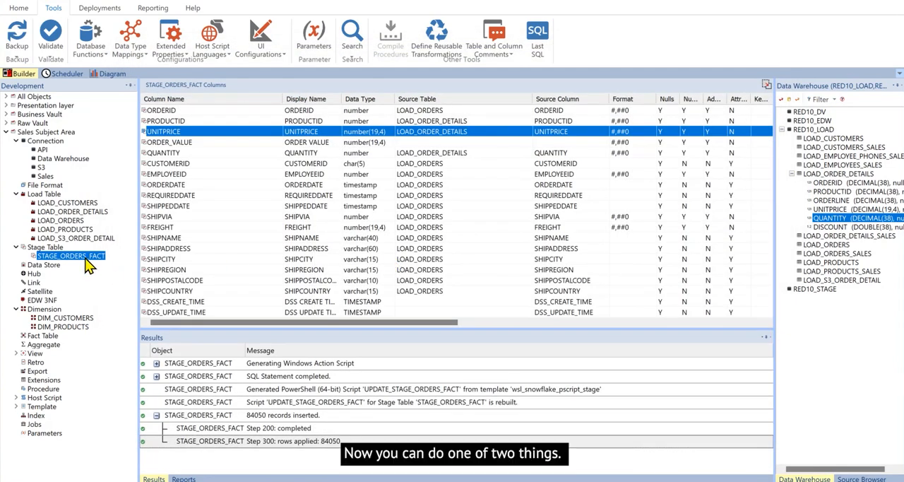
# - Validate STAGE_ORDERS_FACT against the database and bring up the alter table statement for the ORDER_VALUE difference
pyautogui.rightClick(85, 258)
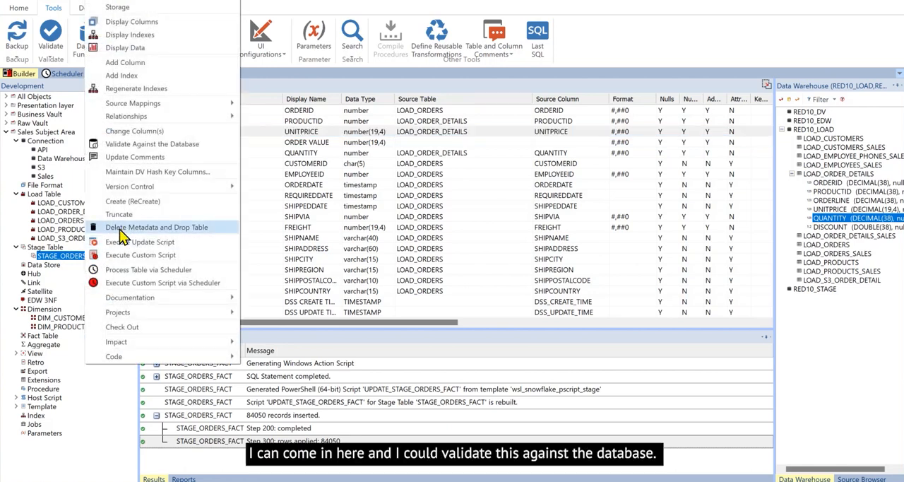
pyautogui.click(160, 145)
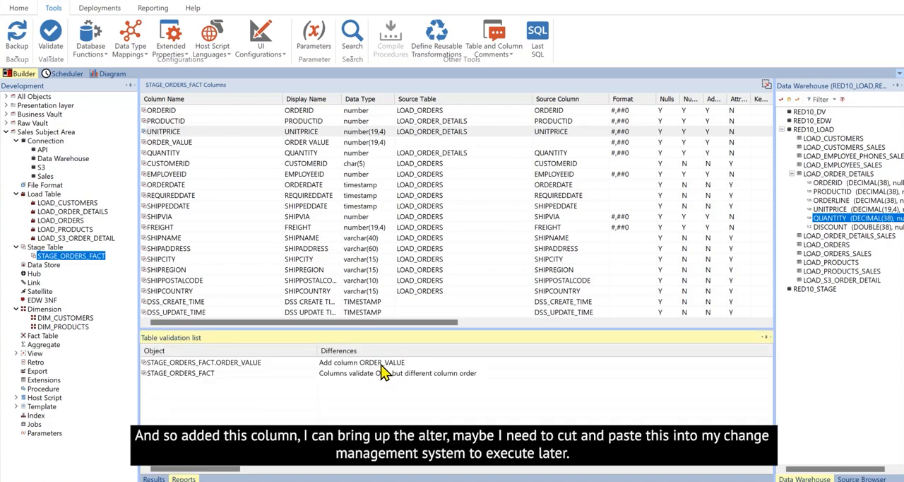
pyautogui.rightClick(381, 363)
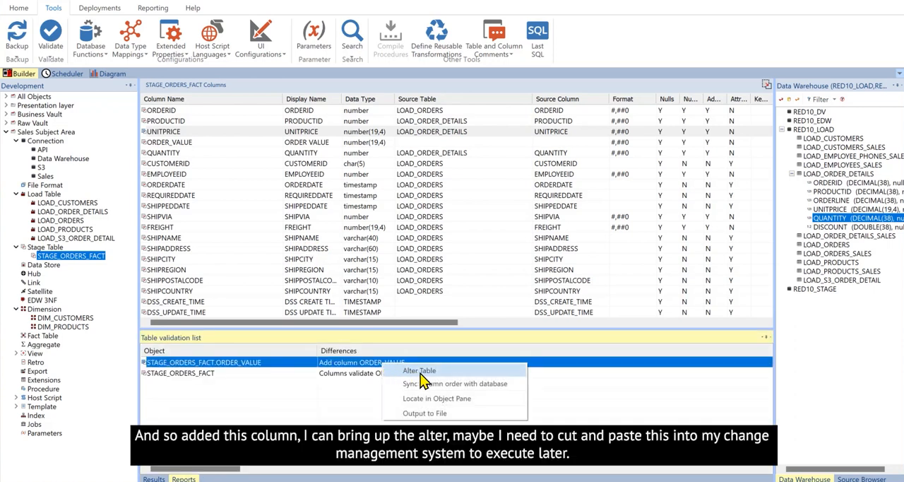
pyautogui.click(422, 372)
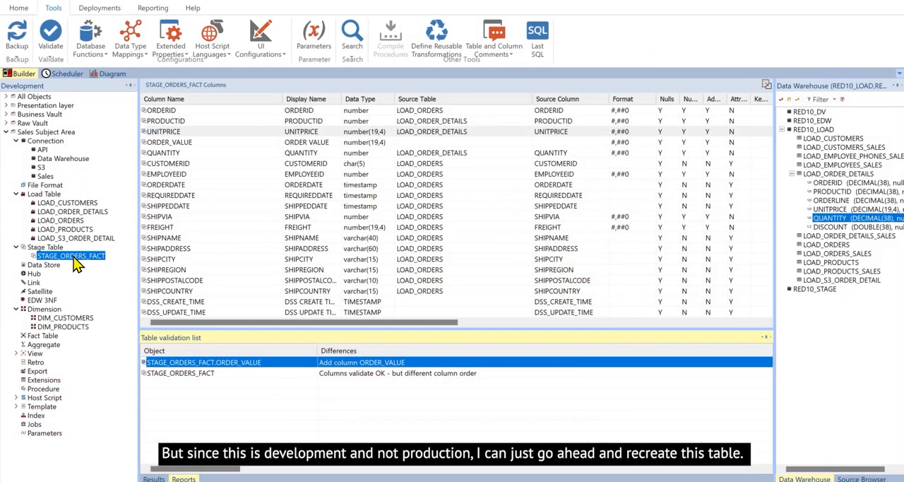
# - Drop and recreate the STAGE_ORDERS_FACT table, regenerating and executing its update script and displaying the loaded data
pyautogui.rightClick(76, 260)
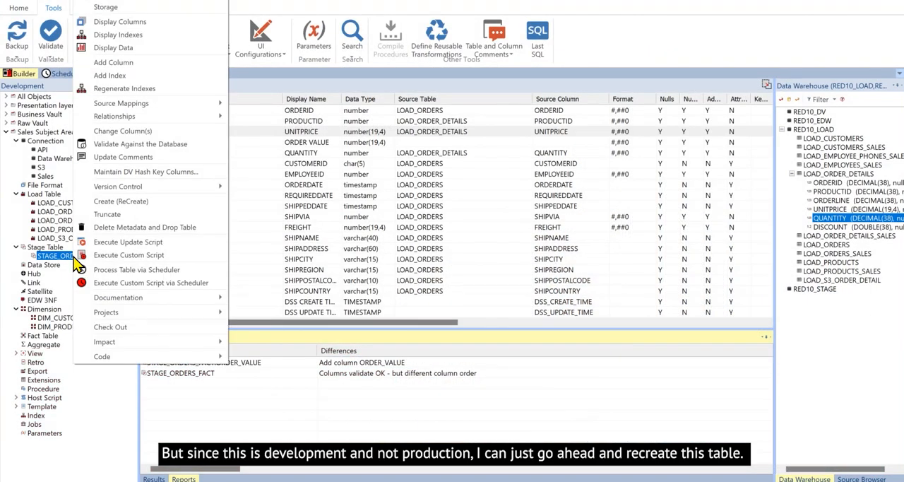
pyautogui.click(151, 203)
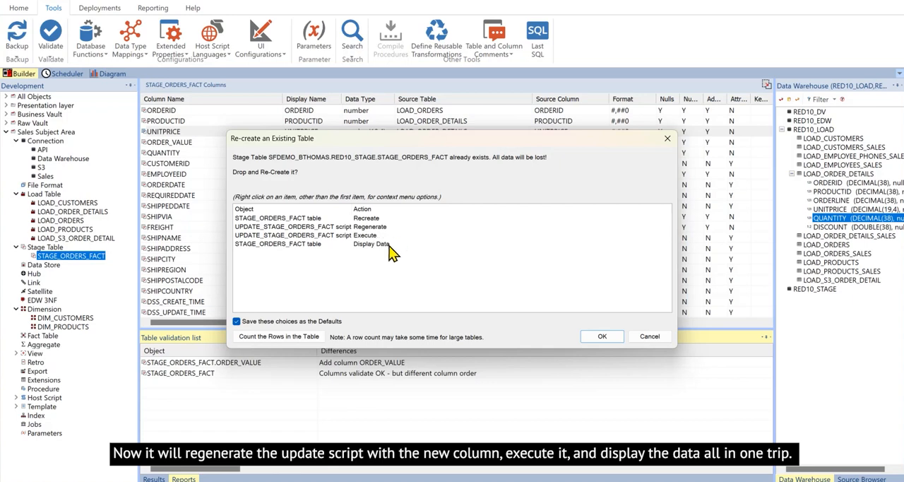
pyautogui.click(585, 339)
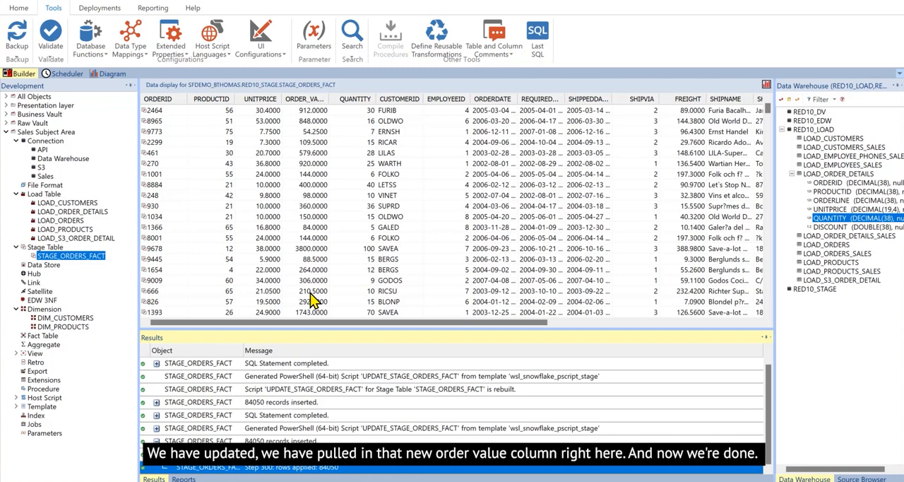
# - View the UPDATE_STAGE_ORDERS_FACT script, highlight the ORDER_VALUE transformation in its SELECT statement, and close the script
pyautogui.rightClick(75, 263)
pyautogui.moveTo(215, 356)
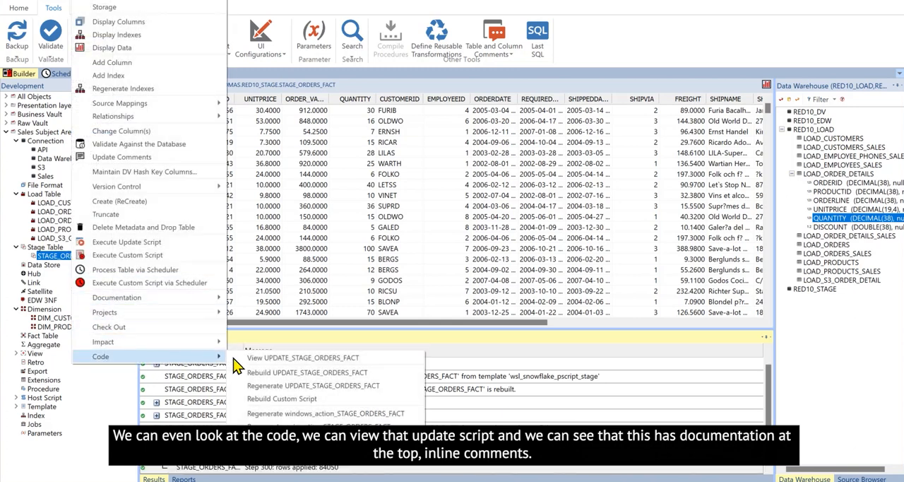
pyautogui.click(270, 358)
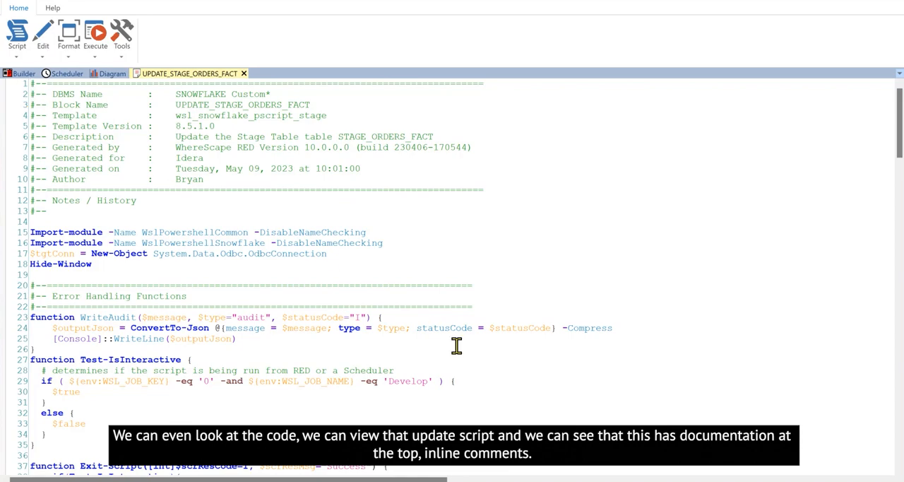
pyautogui.scroll(-17, 456, 346)
pyautogui.scroll(-20, 456, 345)
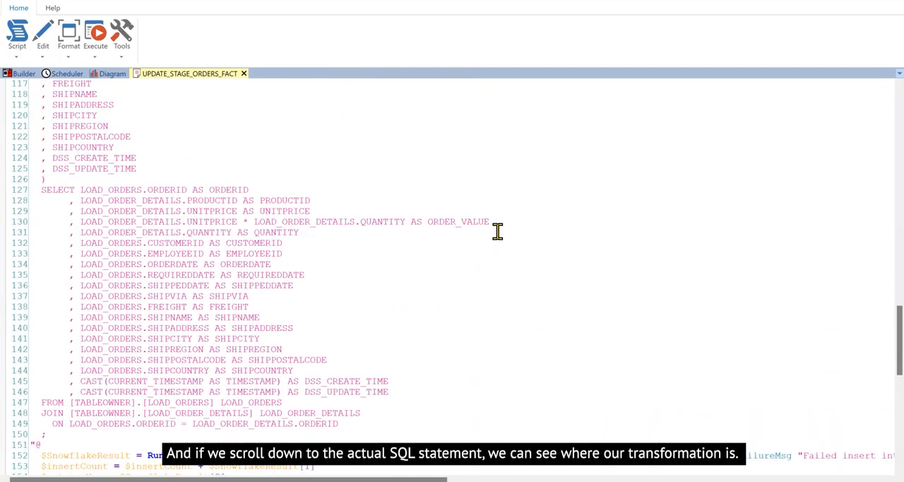
pyautogui.moveTo(448, 228); pyautogui.dragTo(81, 225)
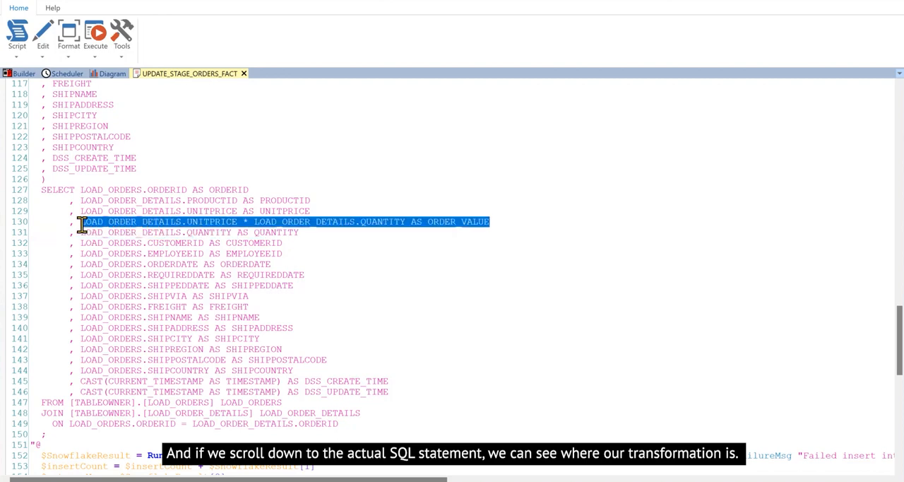
pyautogui.click(243, 74)
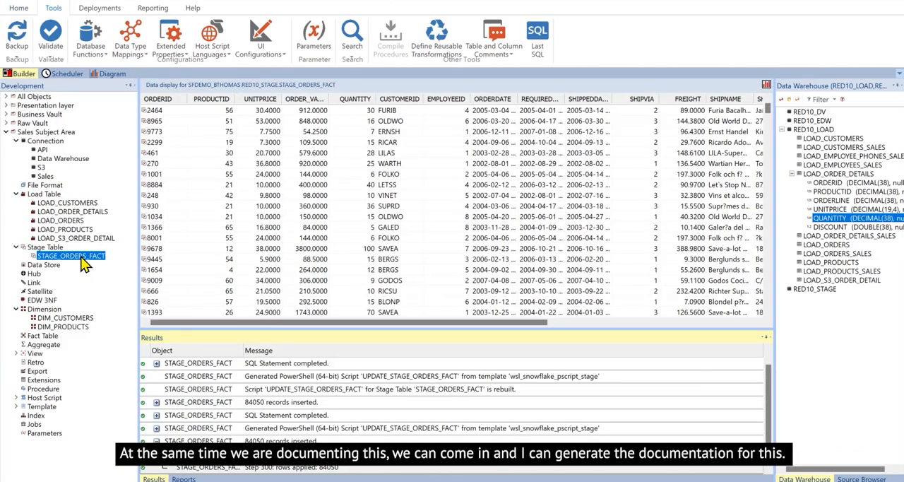
# - Create the documentation for STAGE_ORDERS_FACT and review its columns, transformations and source diagram
pyautogui.rightClick(82, 259)
pyautogui.moveTo(190, 301)
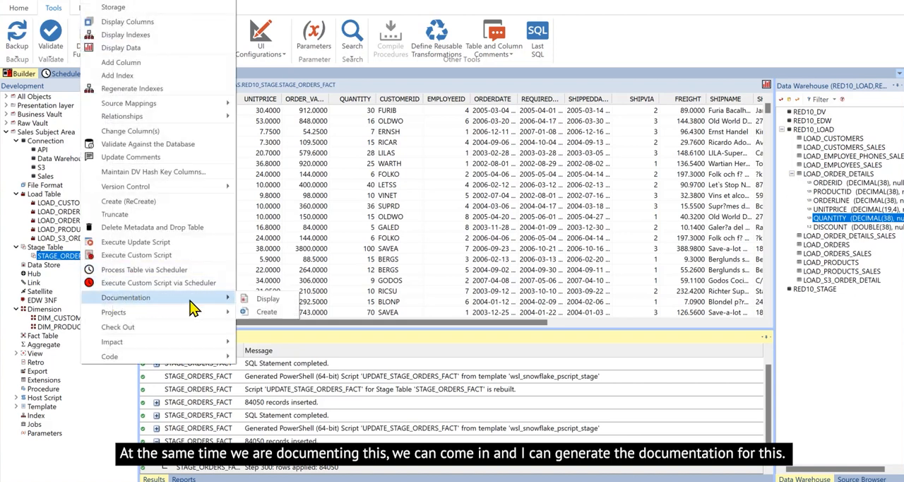
pyautogui.click(275, 312)
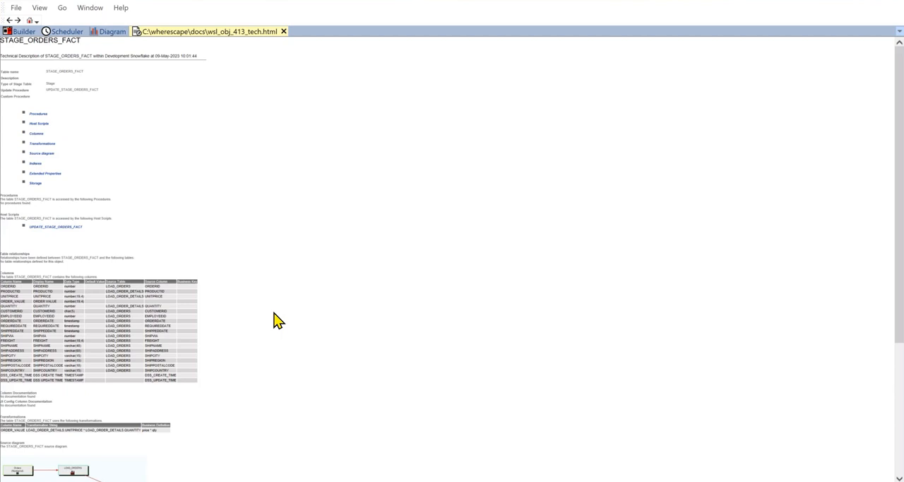
pyautogui.scroll(1, 277, 320)
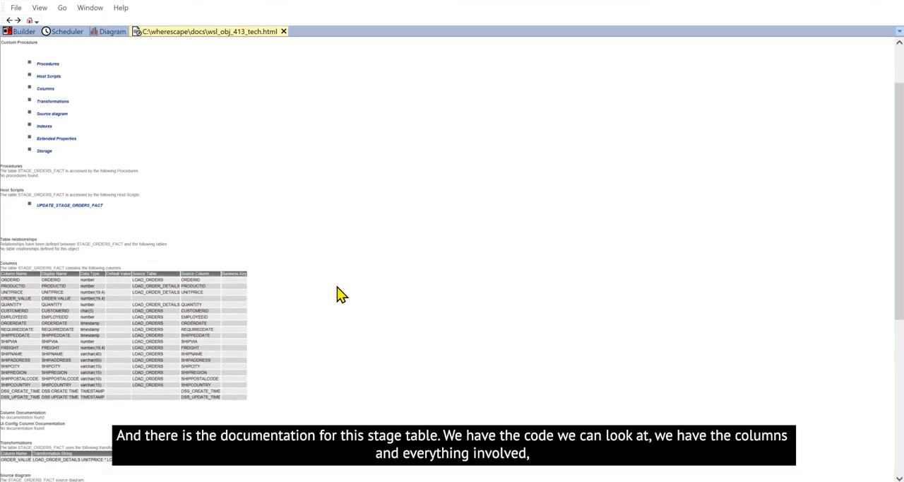
pyautogui.scroll(2, 317, 300)
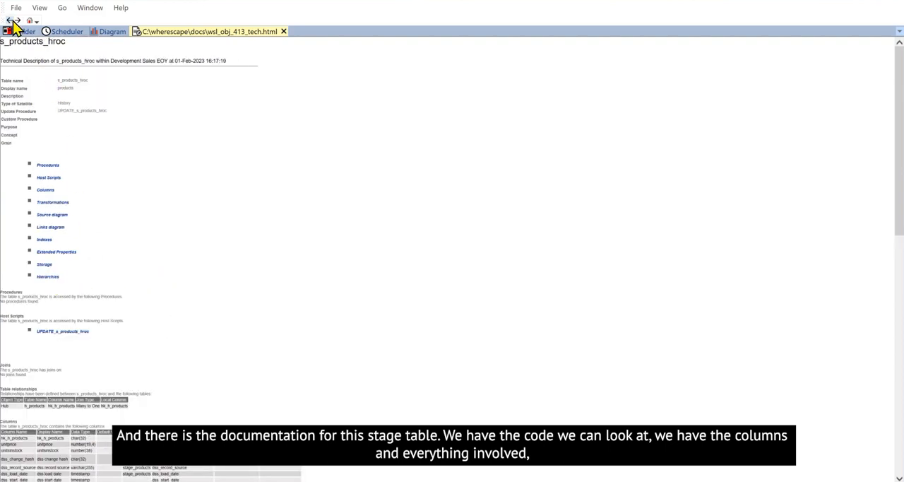
pyautogui.click(10, 20)
pyautogui.scroll(-5, 289, 305)
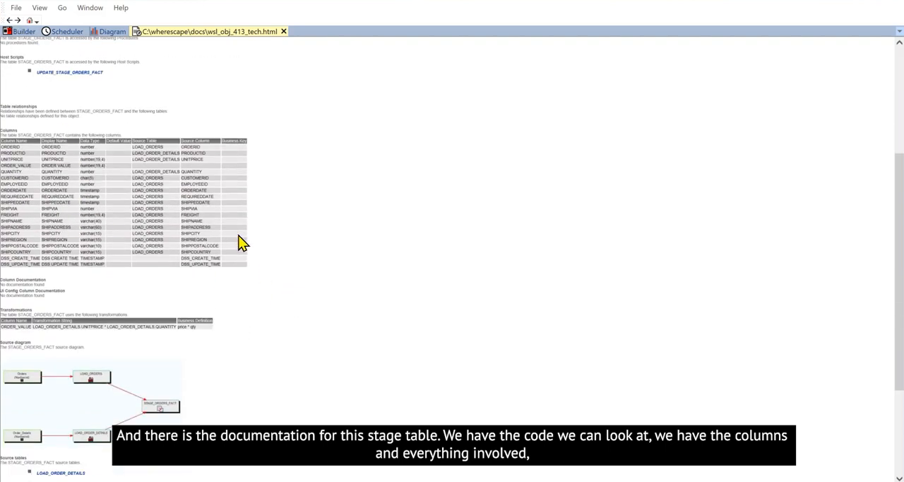
pyautogui.keyDown('ctrl'); pyautogui.scroll(3, 288, 258); pyautogui.keyUp('ctrl')
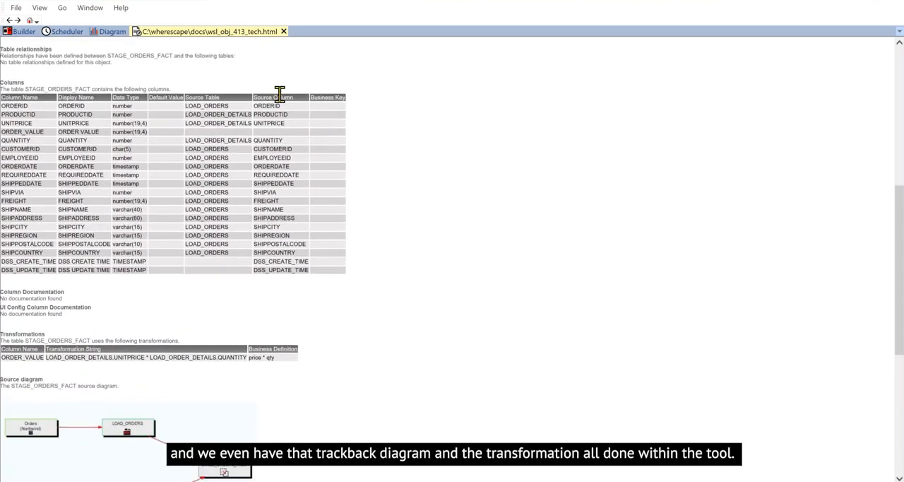
pyautogui.scroll(-3, 372, 315)
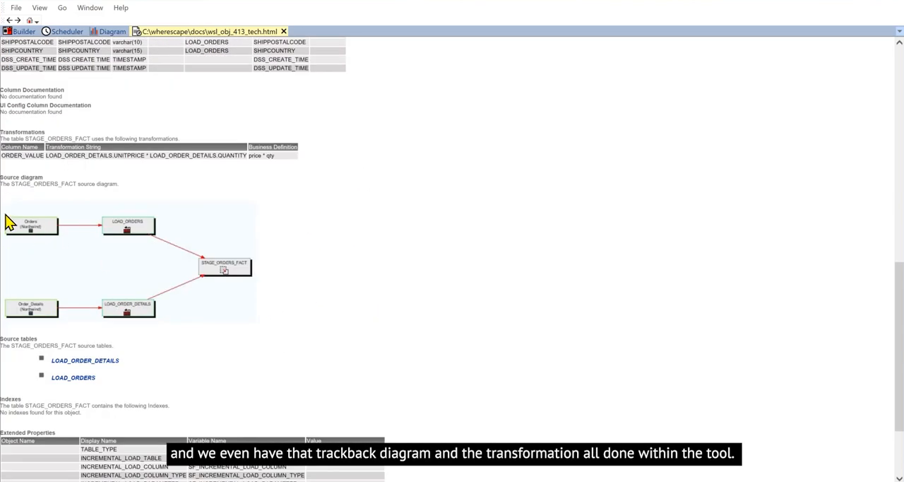